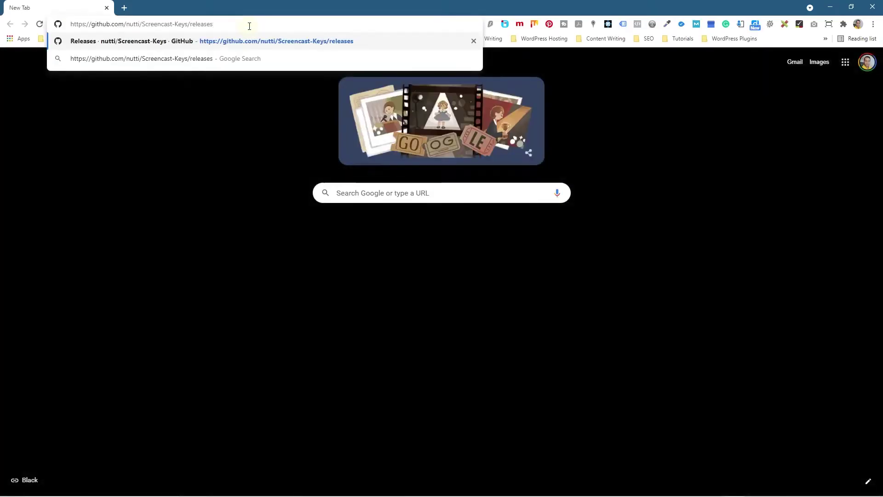
Step: Load the Screencast-Keys GitHub releases page in the new Chrome tab
key("Return")
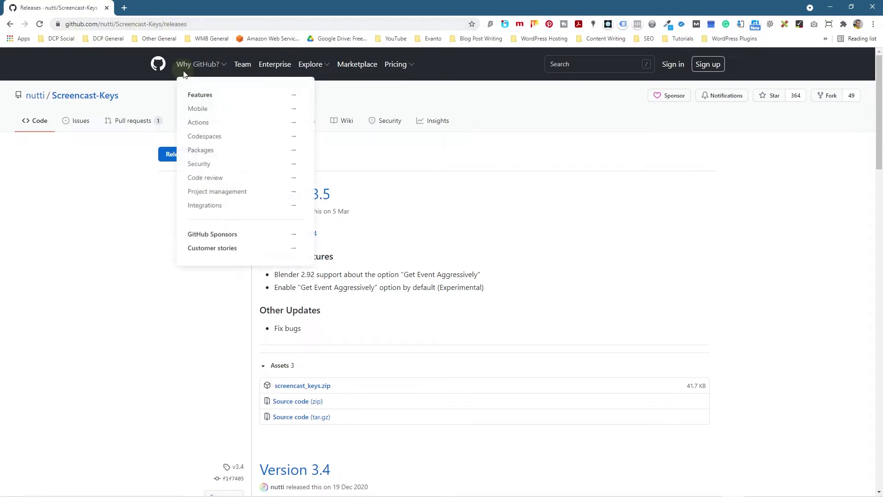
Step: Download screencast_keys.zip from the Version 3.5 release assets
left_click_drag(278, 274, 489, 278)
left_click(329, 277)
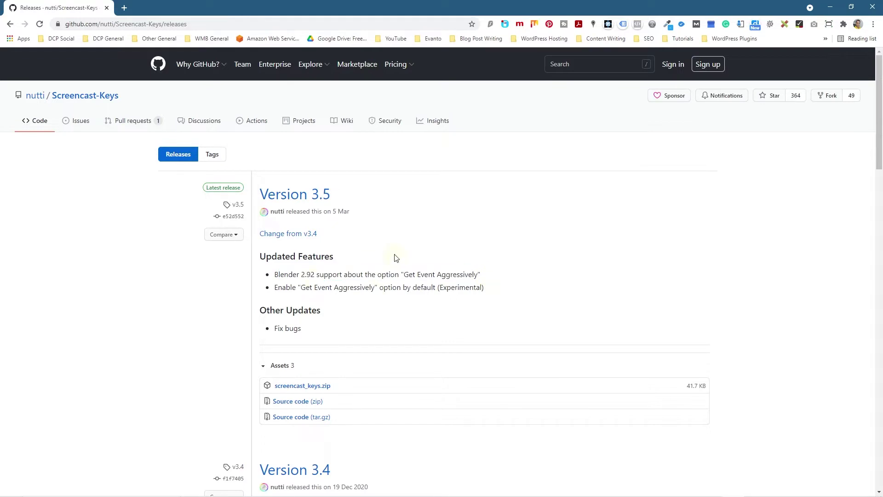
left_click(303, 390)
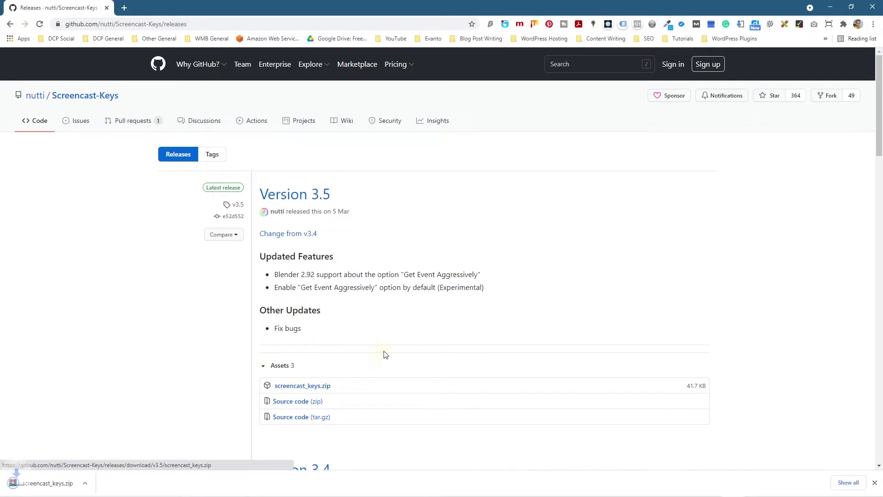
Step: Move the downloaded screencast_keys.zip into the desktop tutorial folder
left_click_drag(413, 9, 1, 138)
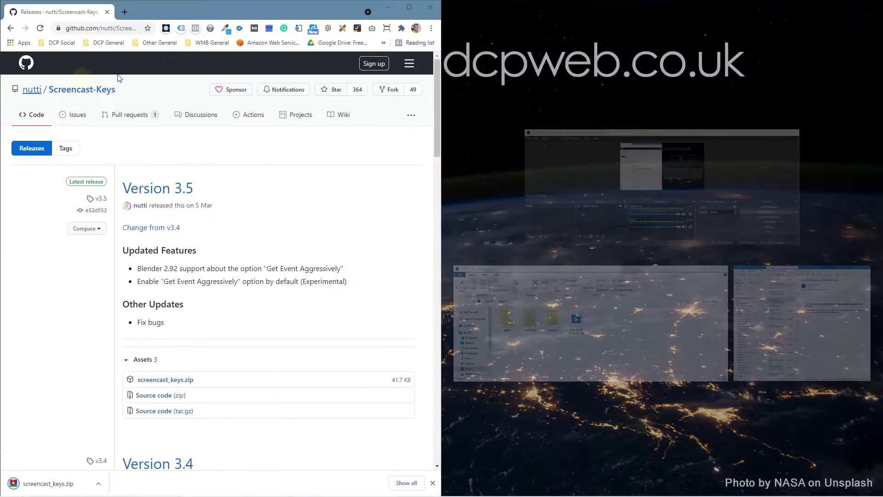
double_click(843, 16)
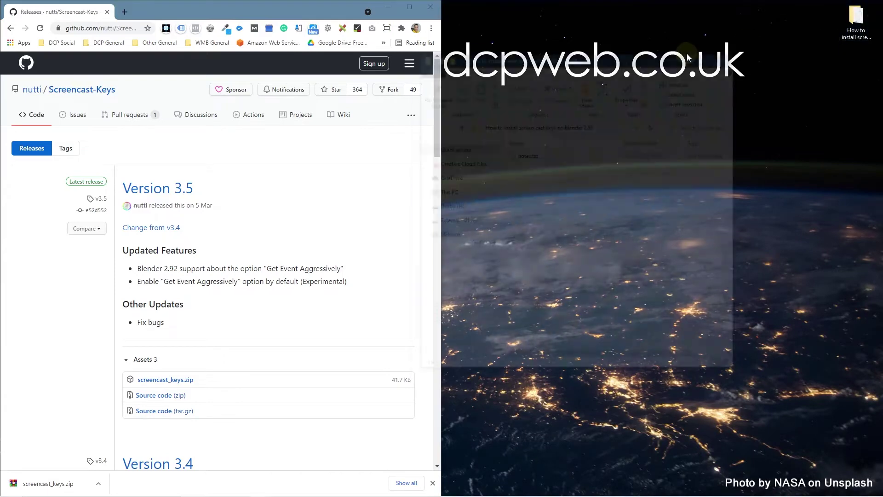
key("super+Right")
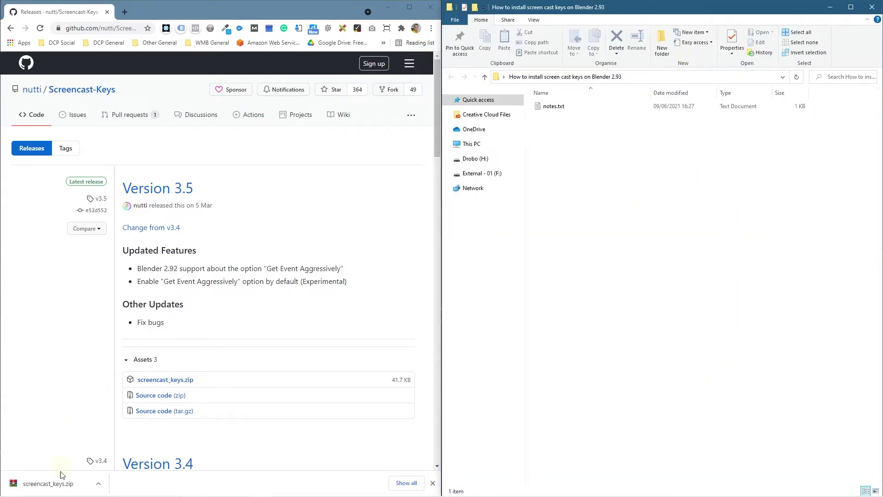
left_click_drag(62, 475, 584, 272)
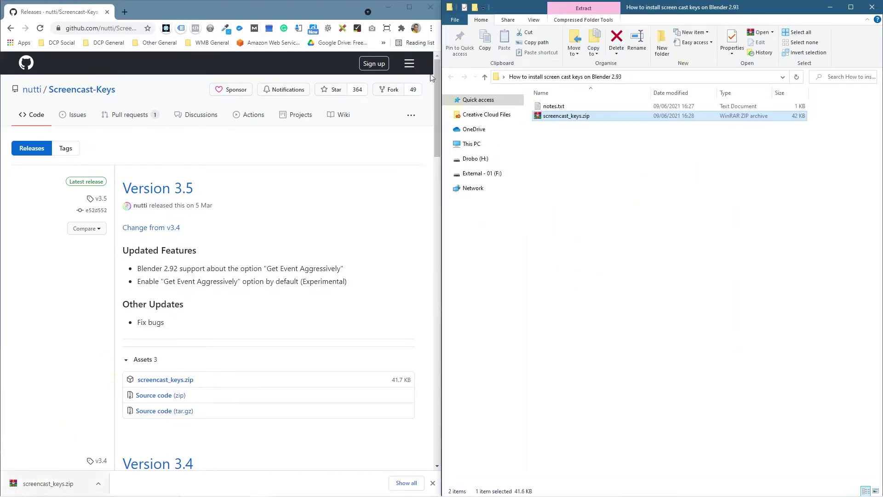
Step: Close Chrome and bring up Blender 2.93.0 at its splash screen
left_click(429, 7)
left_click_drag(658, 7, 436, 74)
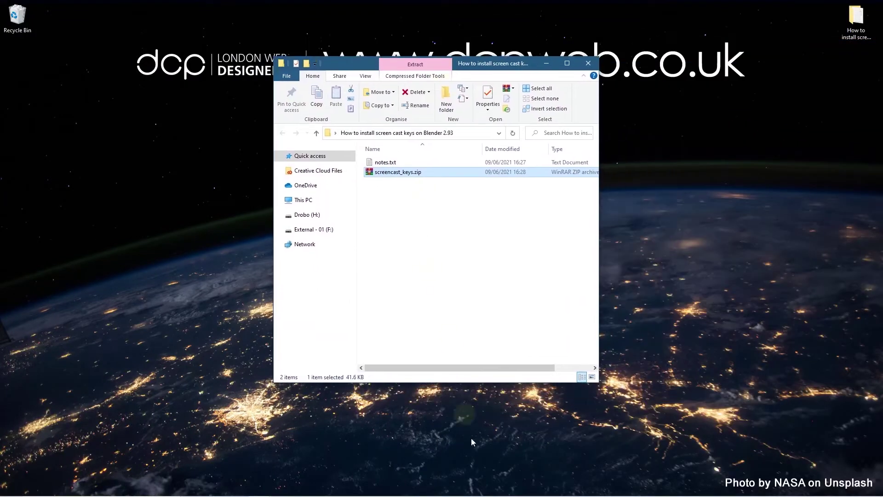
left_click(491, 135)
left_click(690, 258)
Step: Start a General scene and open Blender Preferences on the Add-ons section
mouse_move(540, 492)
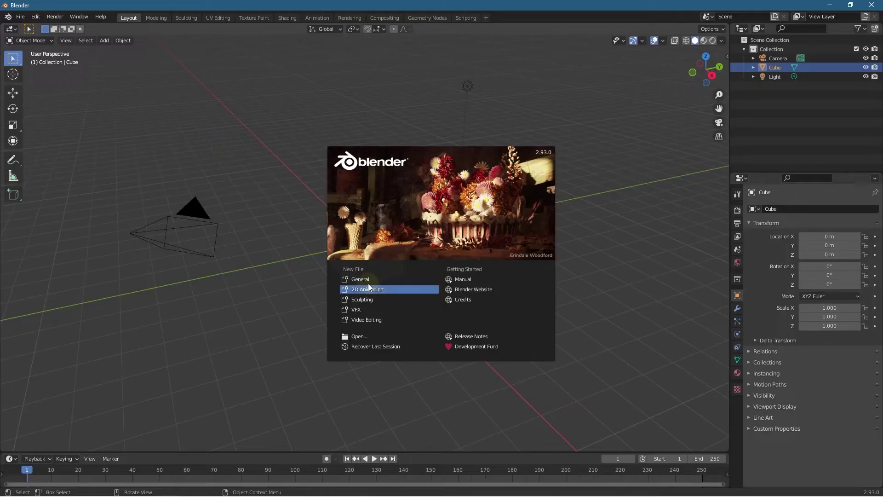
left_click(368, 279)
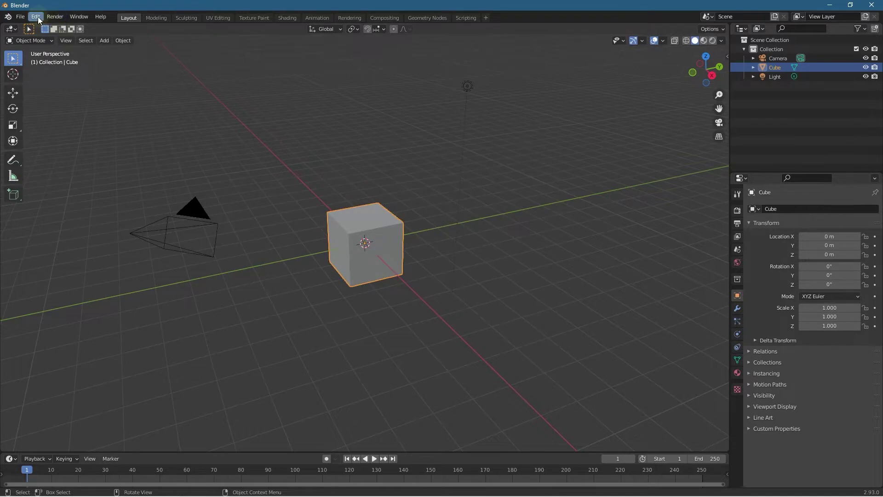
left_click(35, 16)
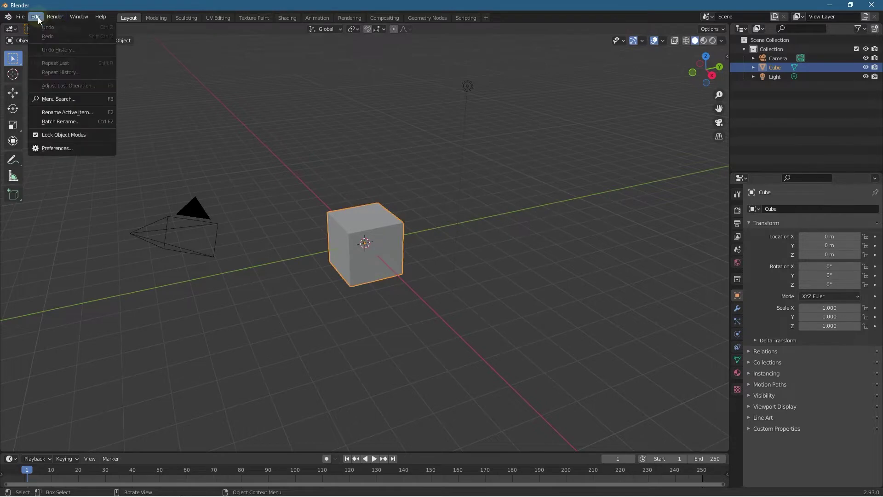
left_click(51, 149)
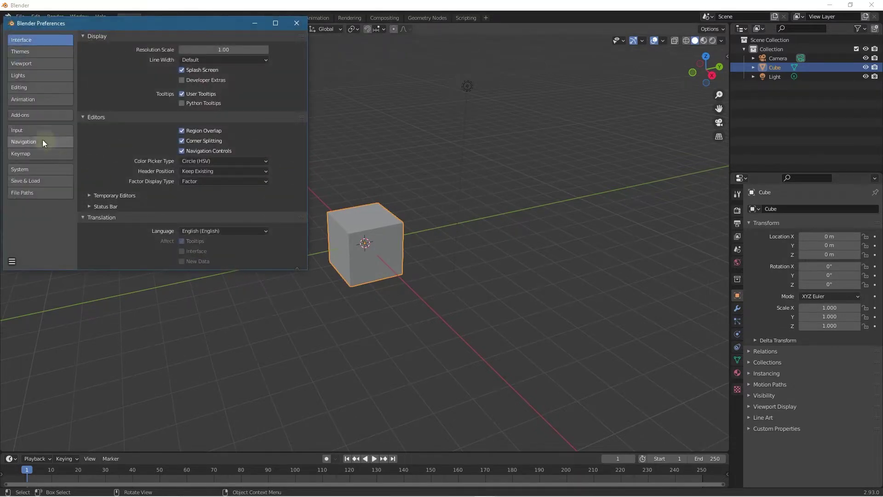
left_click(22, 116)
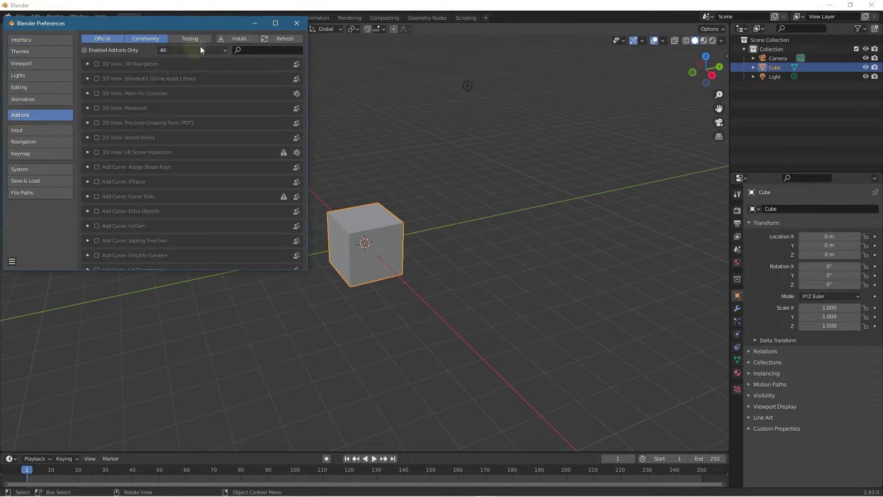
Step: Install the add-on from screencast_keys.zip in the Desktop tutorial folder
left_click(234, 38)
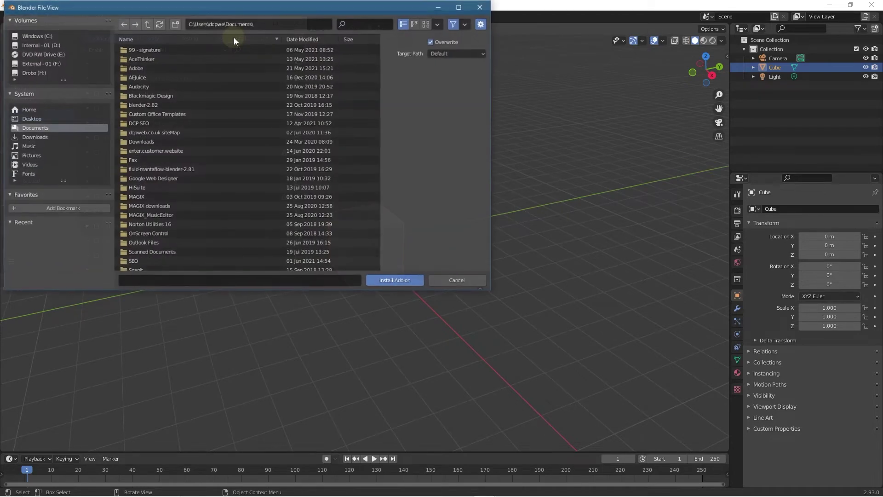
left_click(483, 7)
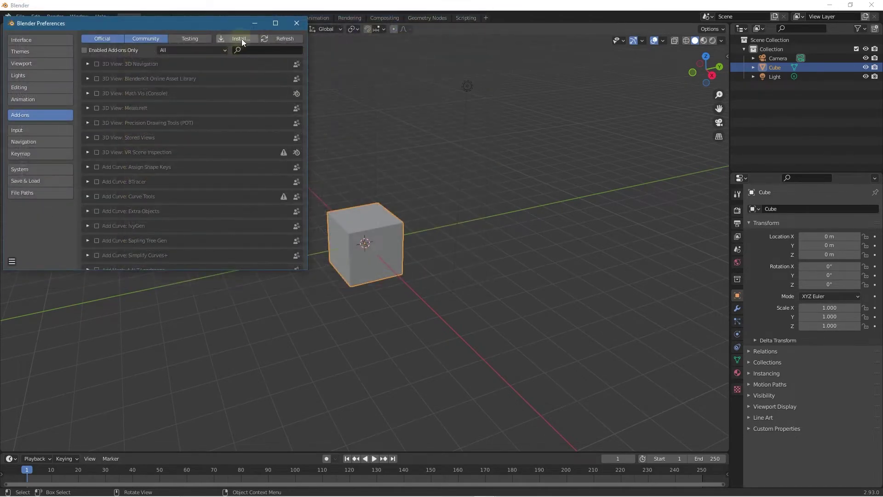
left_click(236, 38)
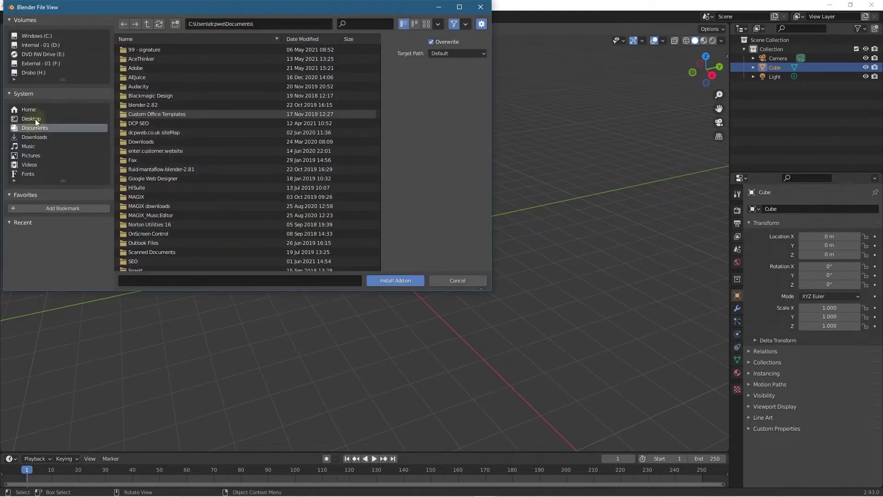
left_click(35, 119)
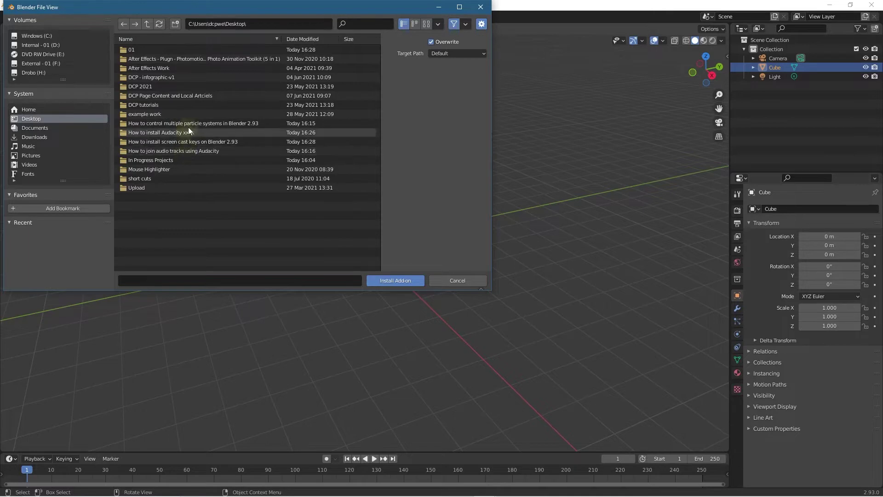
left_click(189, 141)
double_click(189, 142)
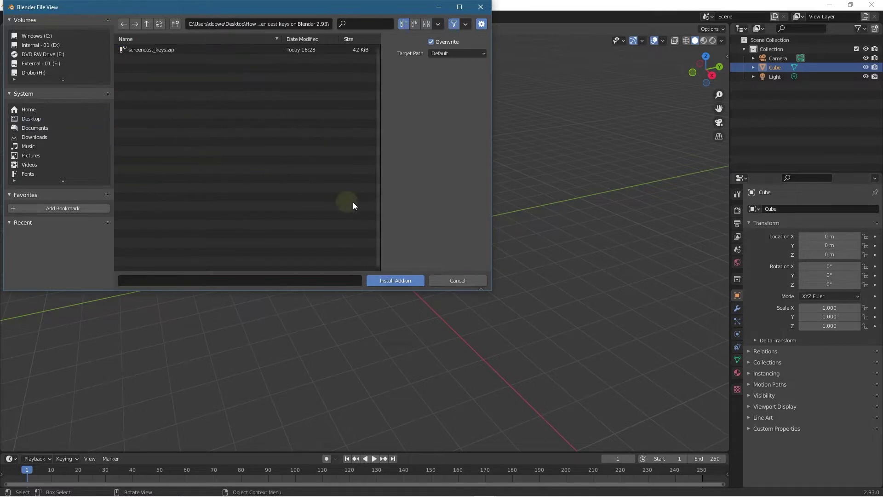
left_click(150, 50)
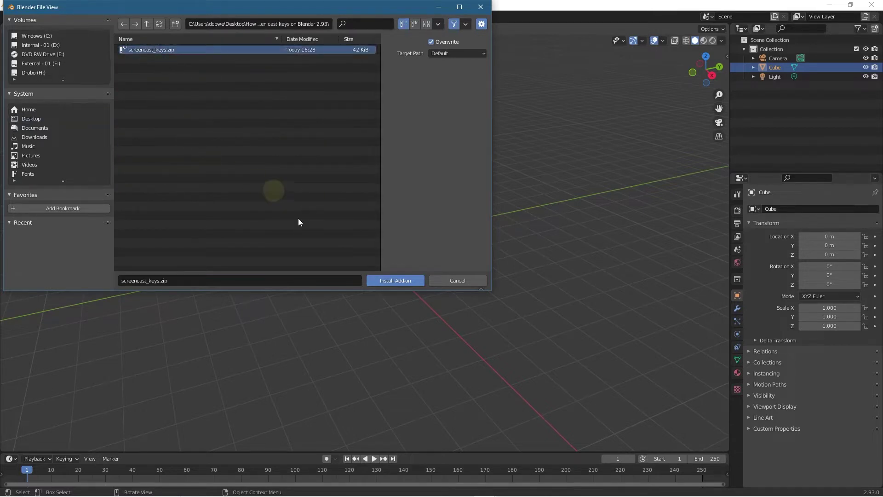
left_click(395, 280)
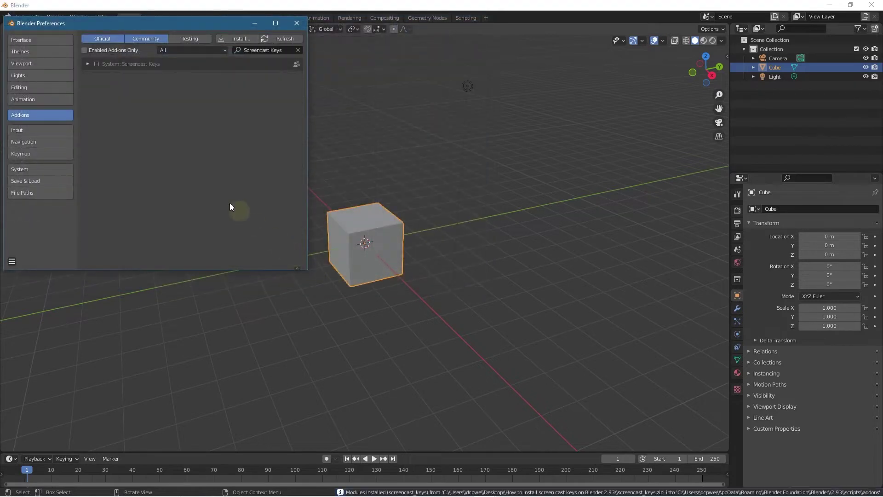
Step: Enable System: Screencast Keys and close Preferences to return to the 3D viewport
left_click(89, 65)
left_click(97, 64)
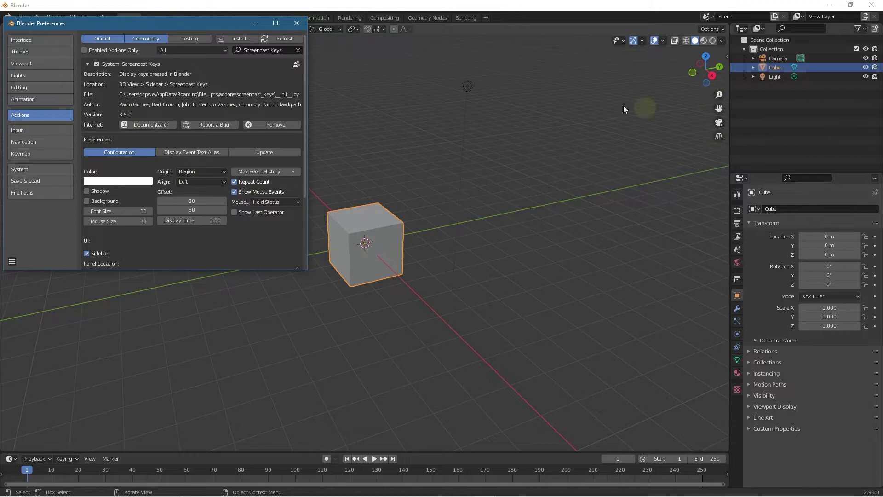
left_click(299, 26)
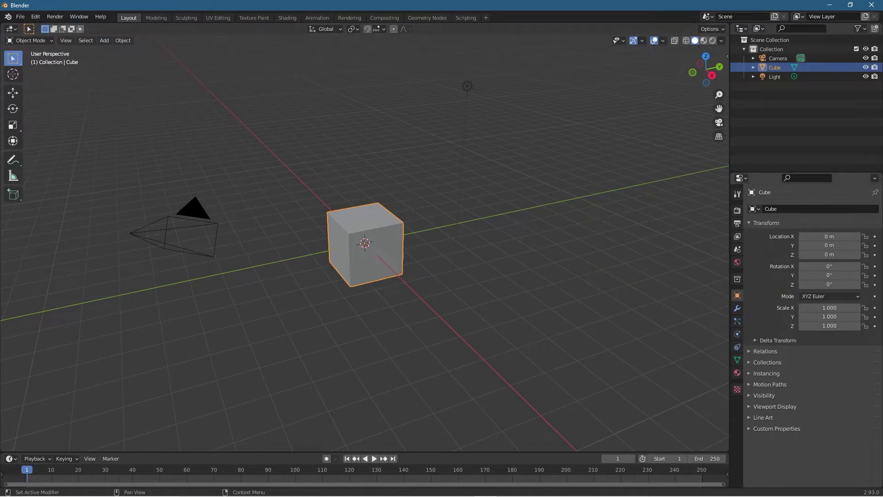
left_click(625, 298)
middle_click_drag(625, 298, 597, 257)
Step: Open the N sidebar, browse its tabs, and settle on the Screencast Keys tab
left_click(473, 242)
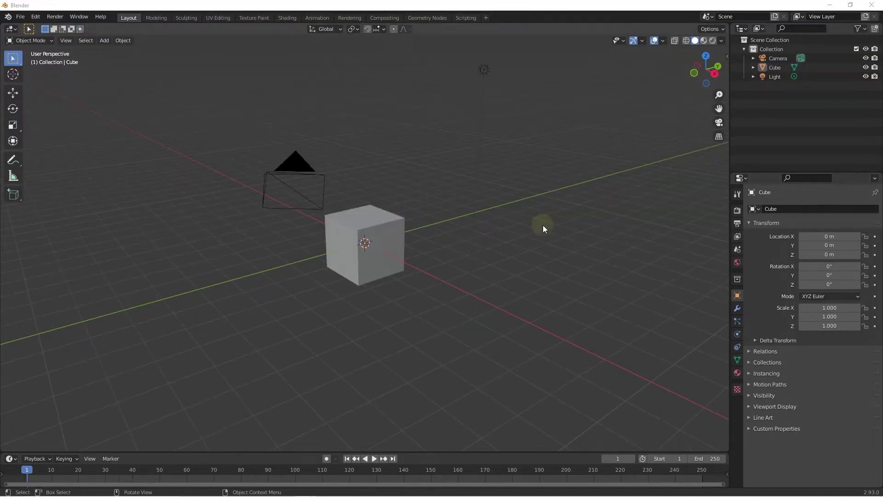
left_click(562, 171)
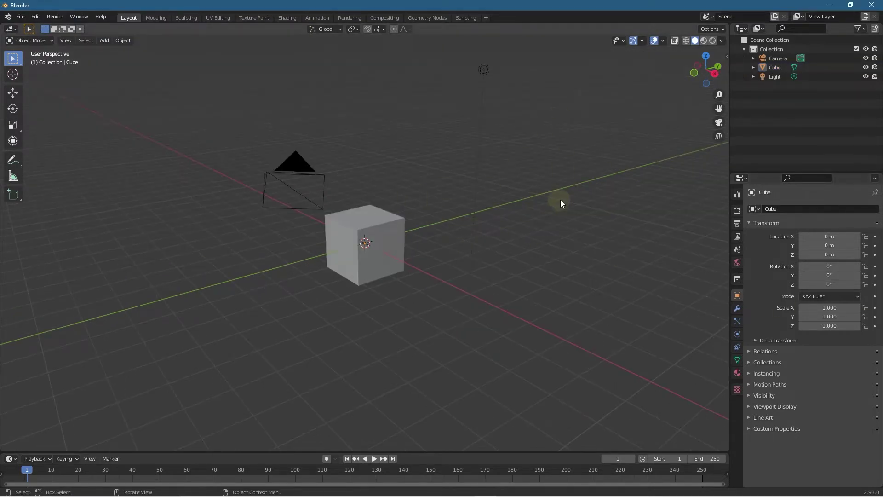
key("n")
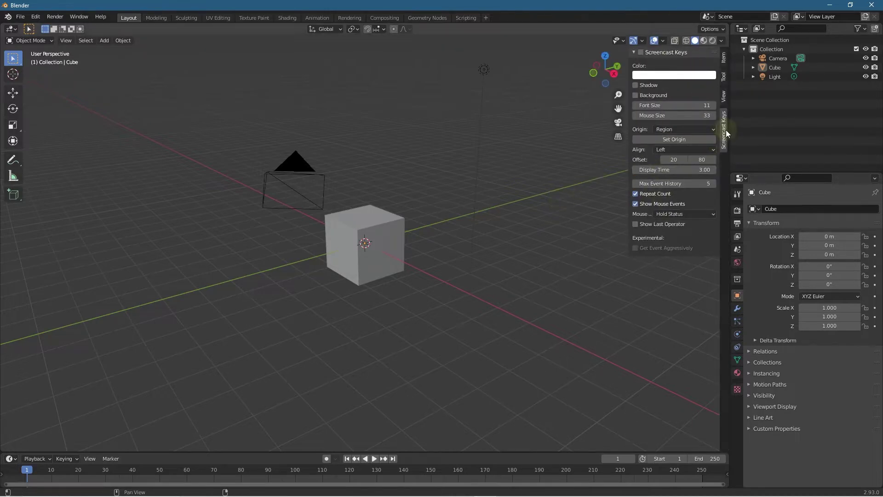
left_click(723, 95)
left_click(723, 76)
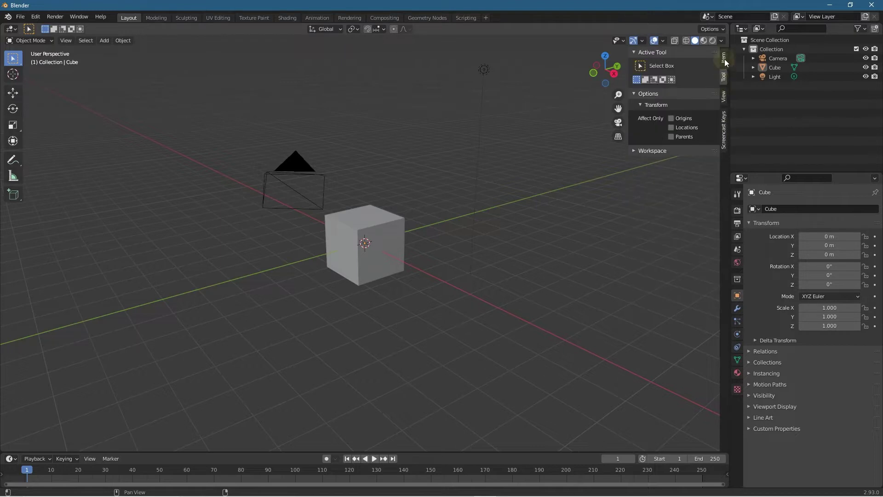
left_click(723, 58)
left_click(725, 133)
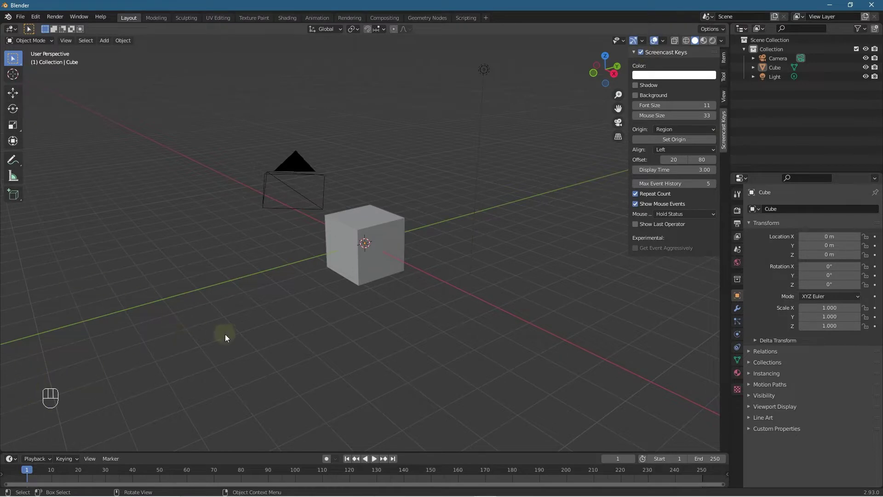
Step: Raise the Screencast Keys font size to 16 and the horizontal offset to 40
middle_click_drag(248, 329, 224, 330)
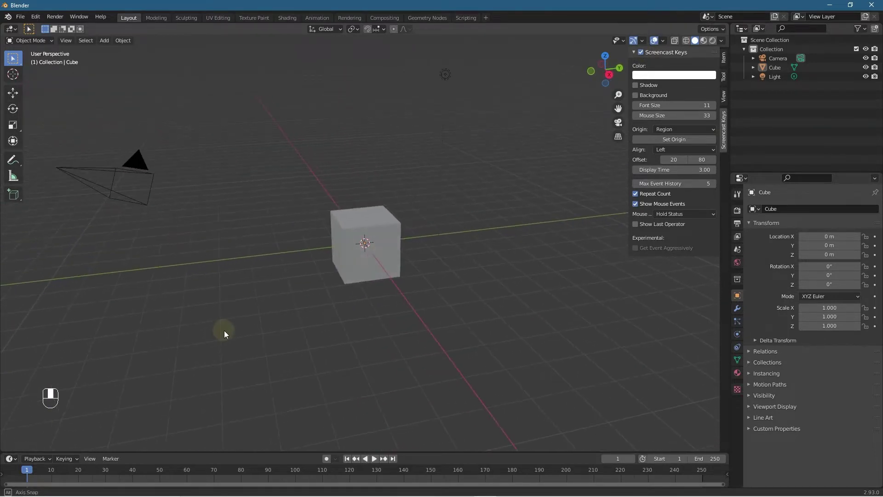
right_click(256, 315)
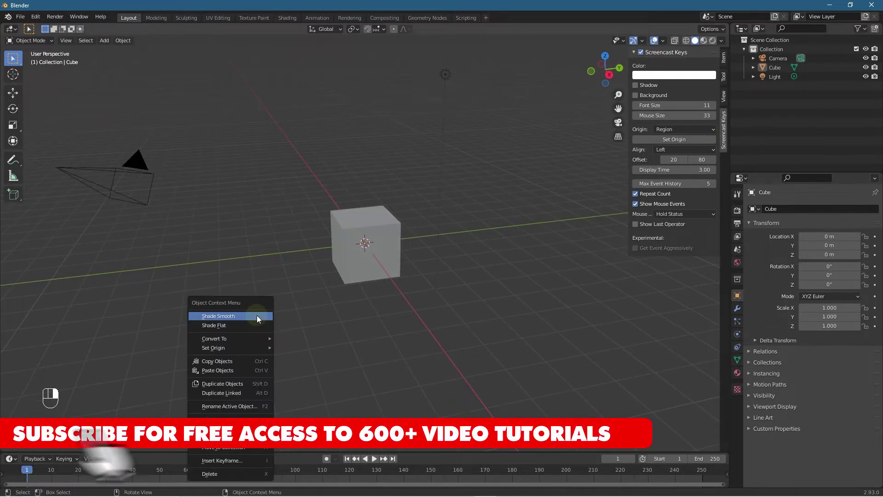
right_click(188, 352)
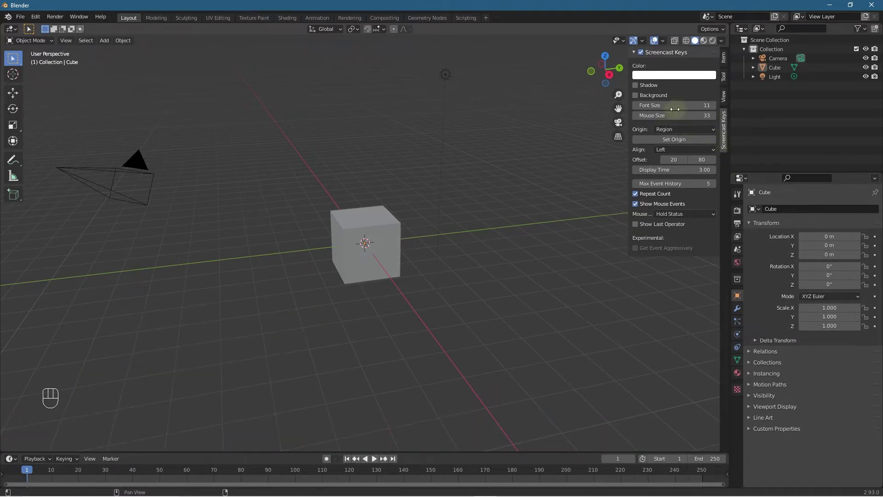
left_click_drag(671, 106, 675, 108)
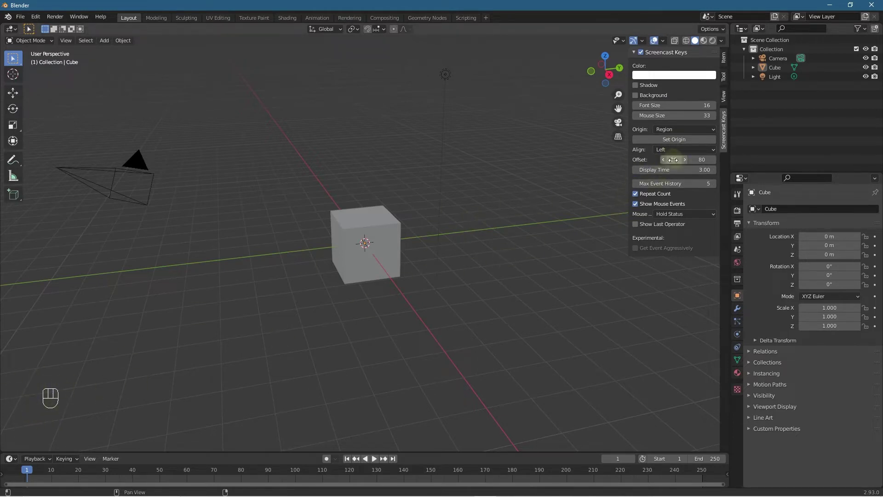
mouse_move(673, 159)
left_mouse_down()
mouse_move(724, 163)
mouse_move(550, 170)
mouse_move(685, 170)
left_mouse_up()
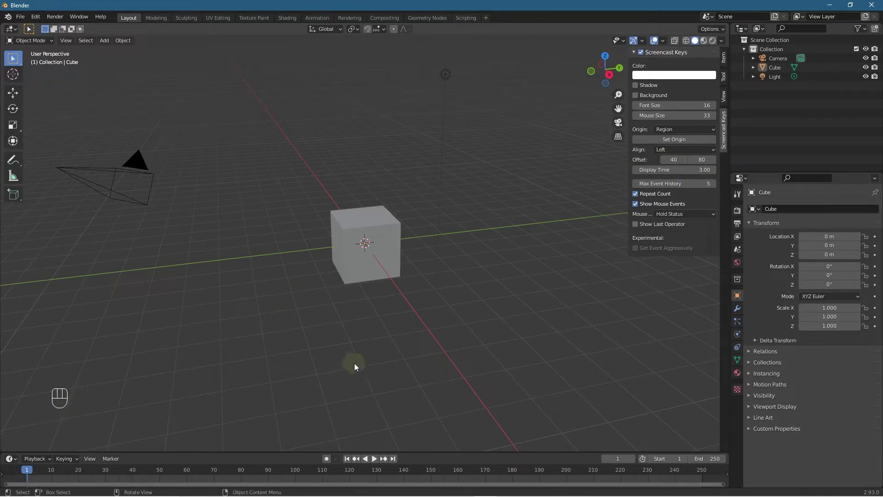
Step: Set the Screencast Keys font size to 6 and the mouse size to 40
double_click(673, 105)
type("6")
key("Return")
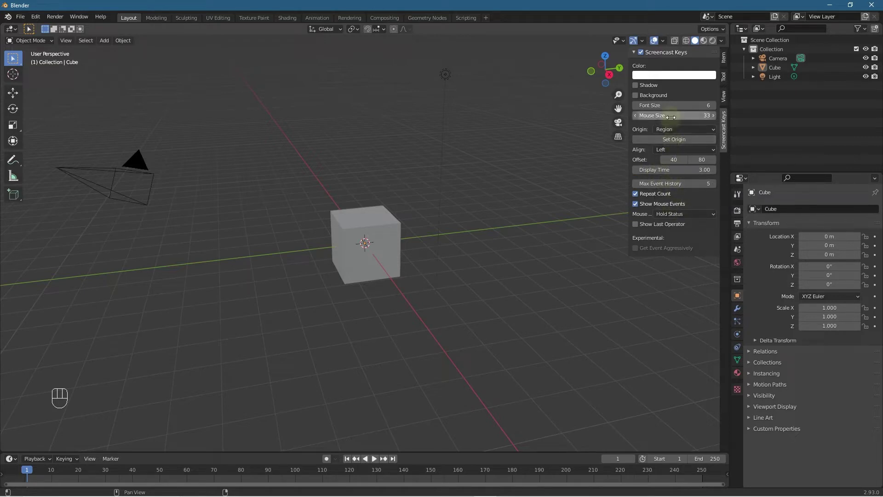
mouse_move(671, 117)
left_mouse_down()
mouse_move(696, 119)
mouse_move(679, 117)
left_mouse_up()
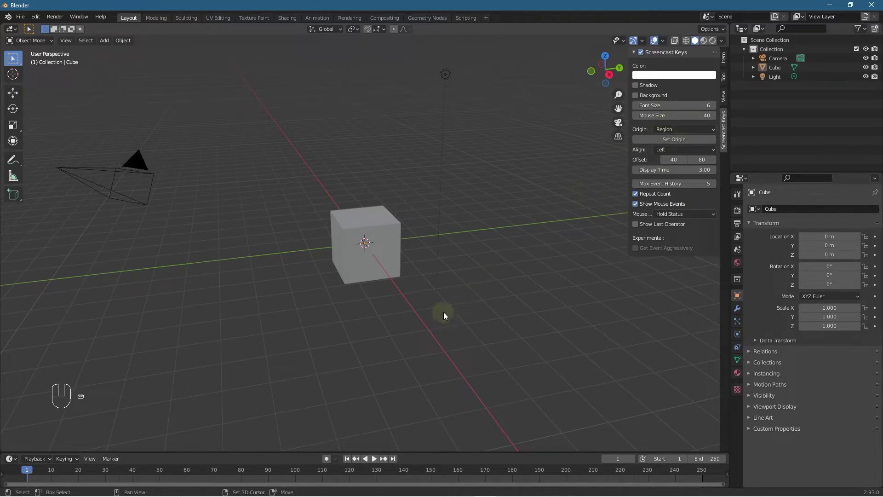
key("shift+s")
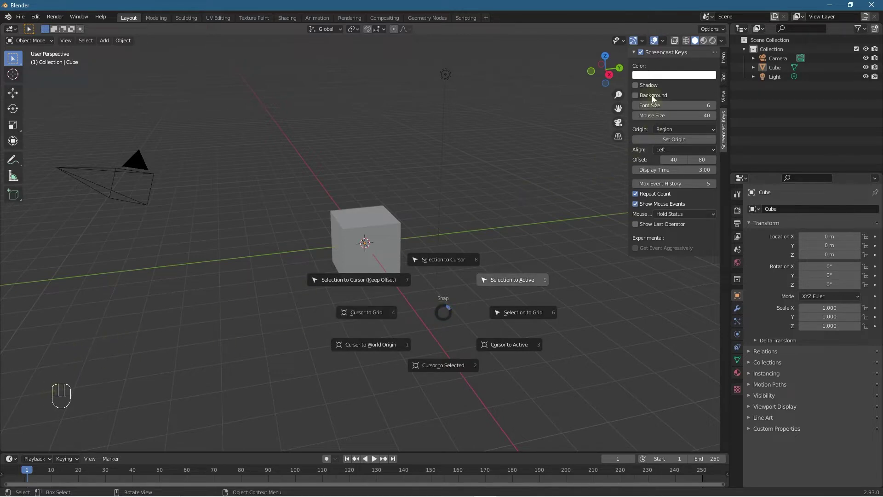
Step: Raise the font size to 36 and test the overlay with Shift+D and a snap-to-grid
left_click(667, 105)
mouse_move(667, 105)
left_mouse_down()
mouse_move(692, 105)
mouse_move(684, 105)
left_mouse_up()
key("shift+d")
left_click(421, 235)
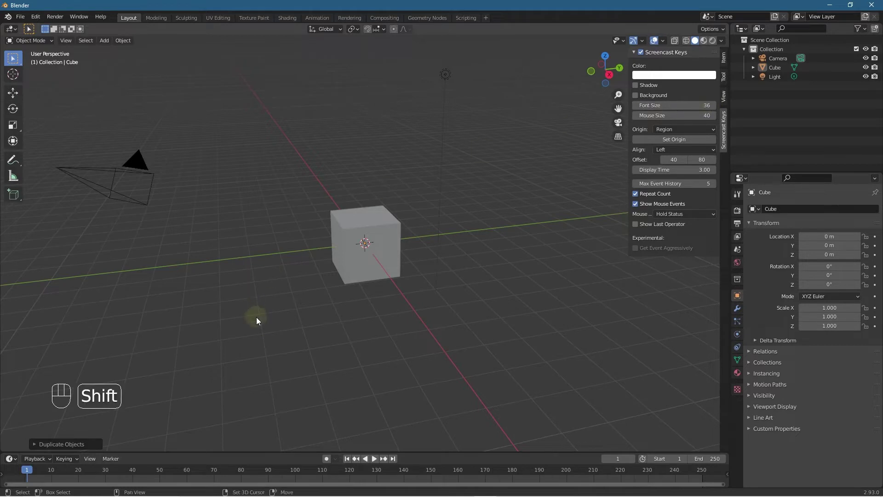
key("shift+s")
left_click(436, 324)
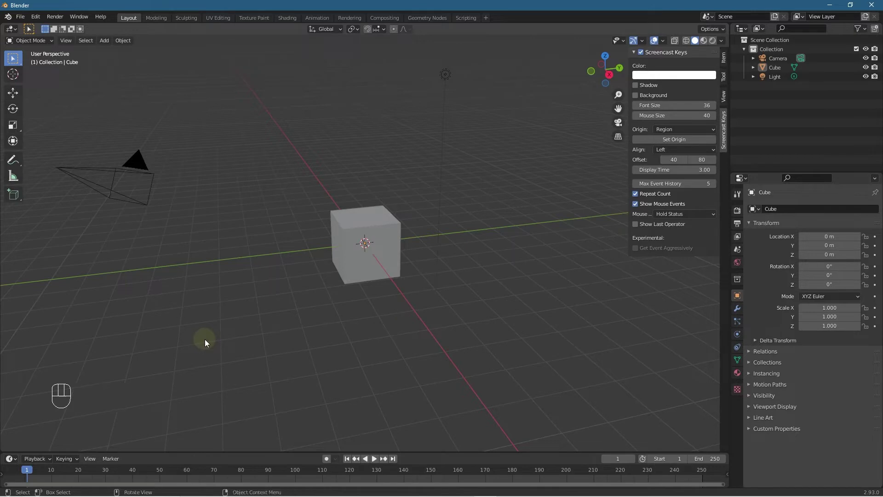
Step: Test the overlay by pressing A, Shift+A and D repeatedly in the viewport
key("a")
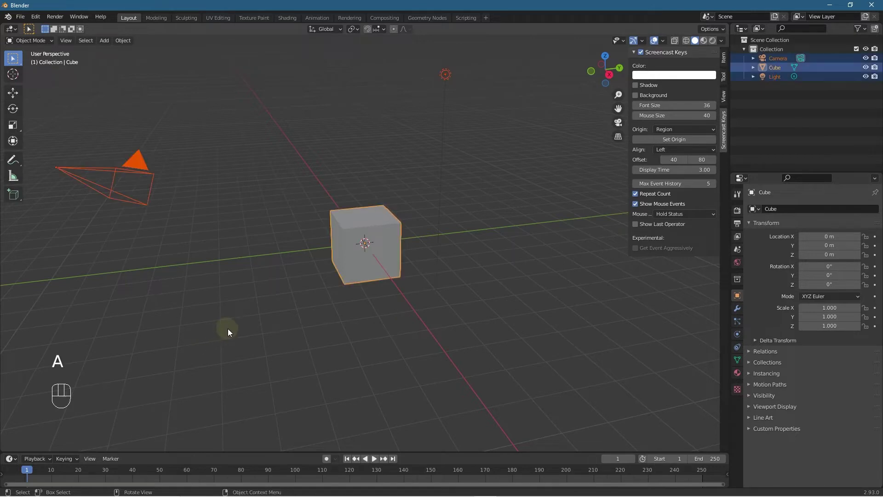
key("shift+a")
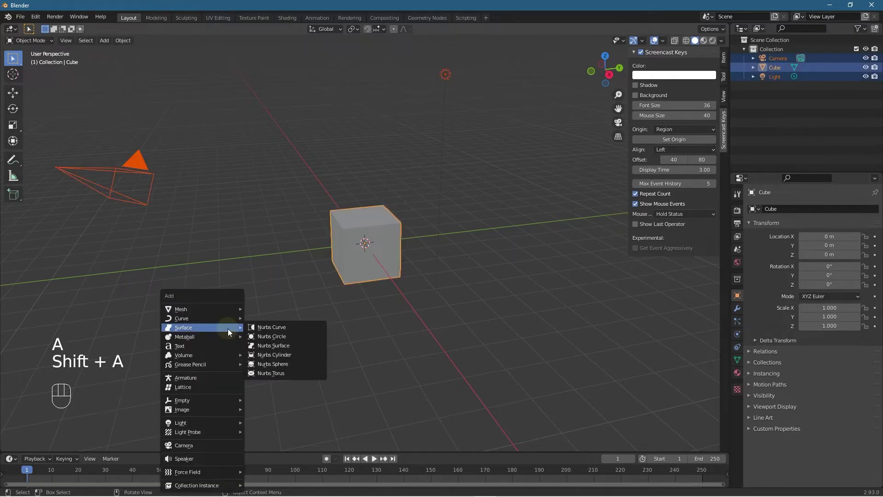
key("a")
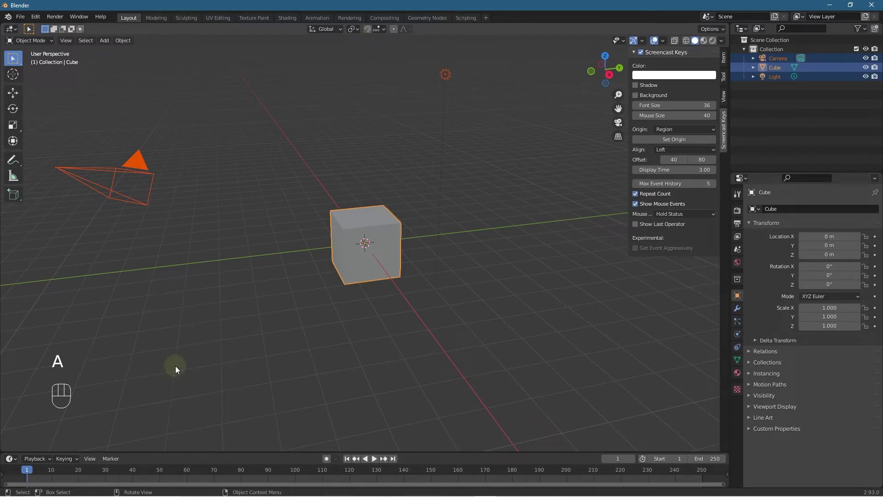
key("shift+a")
key("a")
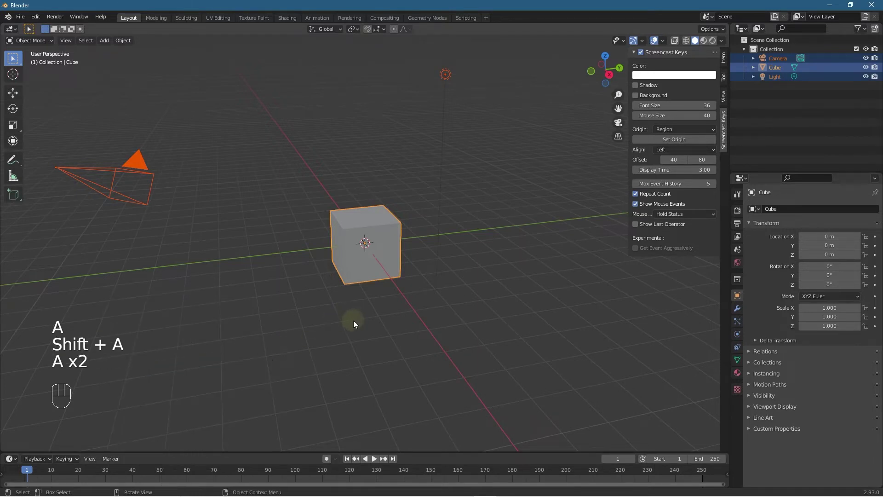
key("d")
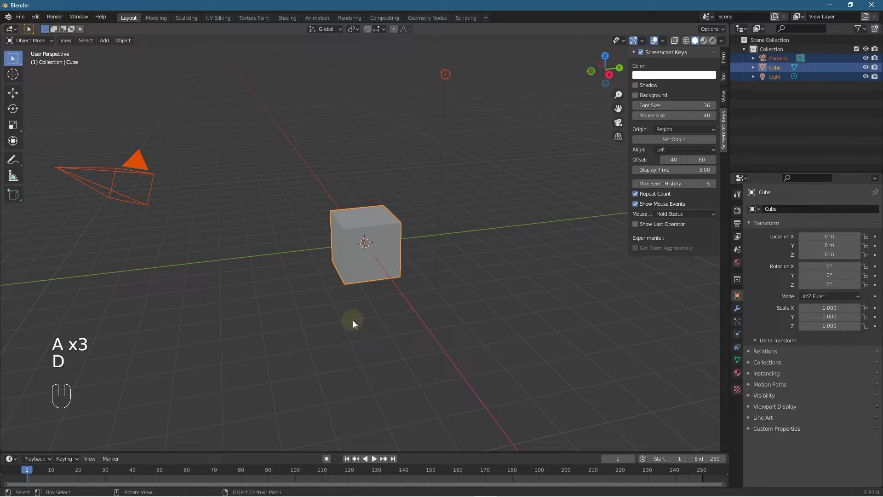
key("a")
key("d")
key("a")
key("d")
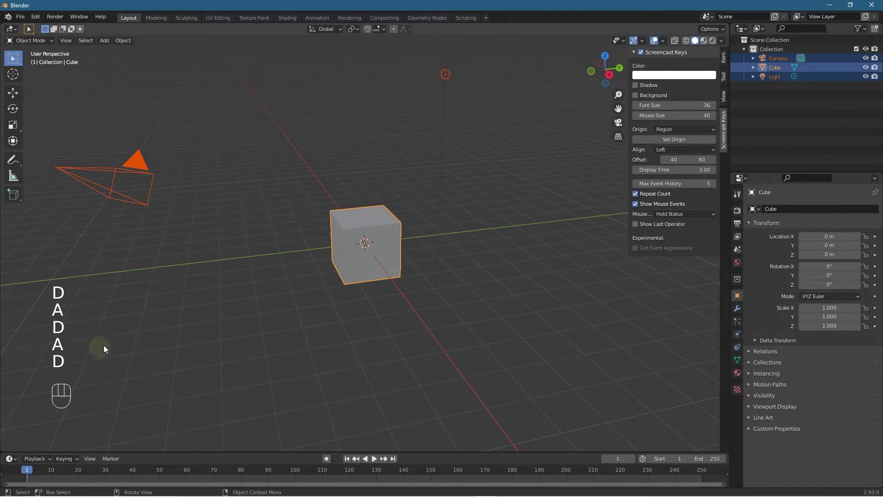
Step: After one more Shift+A test, change the Screencast Keys colour from white to green
key("shift+a")
left_click(336, 326)
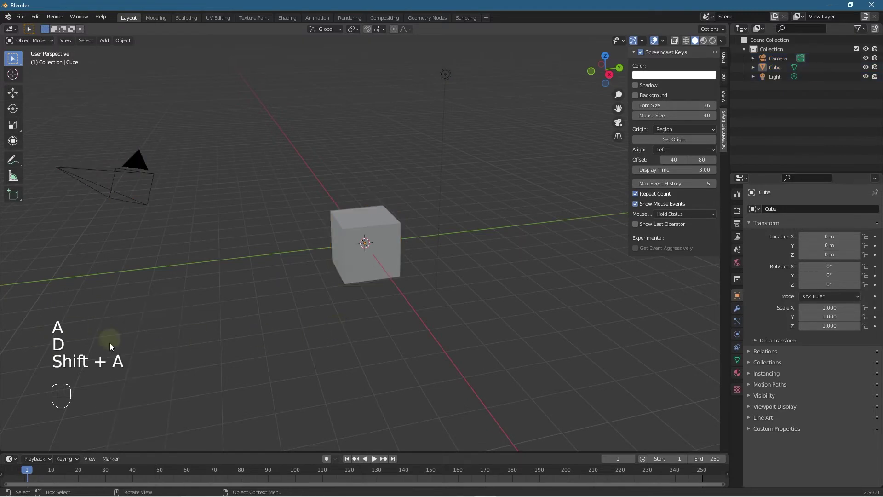
left_click(674, 75)
left_click(638, 108)
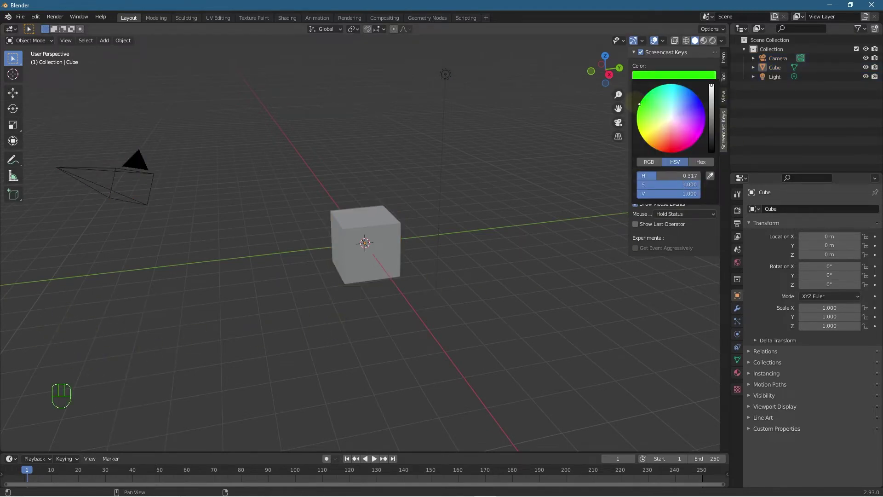
Step: Fine-tune the green colour and enlarge Mouse Size to 54, previewing the overlay
mouse_move(639, 104)
left_mouse_down()
mouse_move(697, 98)
mouse_move(667, 87)
mouse_move(677, 87)
mouse_move(649, 90)
mouse_move(638, 105)
left_mouse_up()
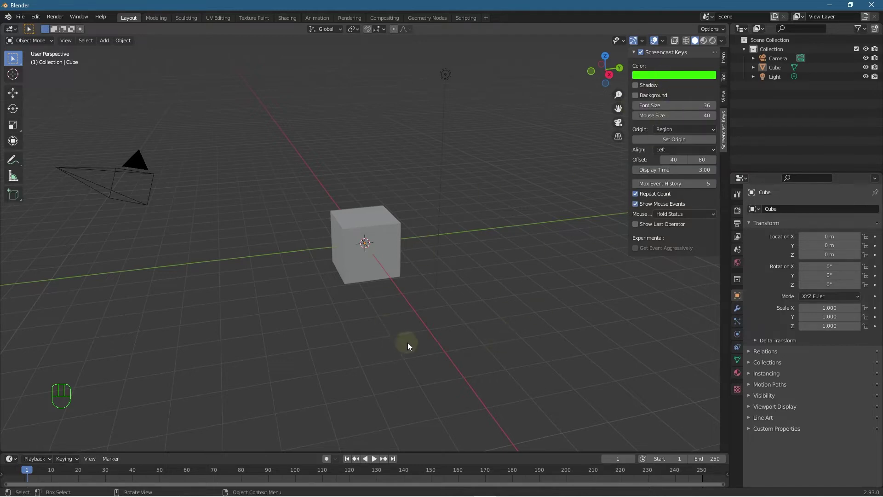
key("shift+a")
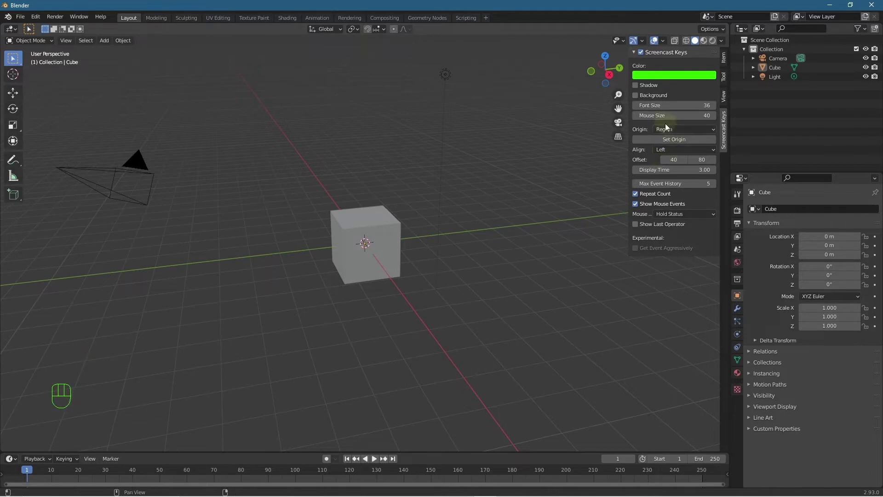
left_click_drag(657, 118, 679, 115)
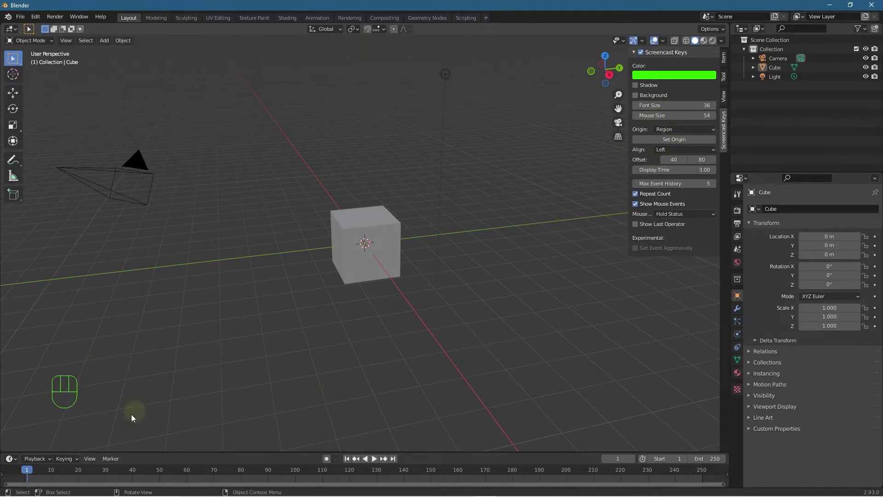
key("shift+a")
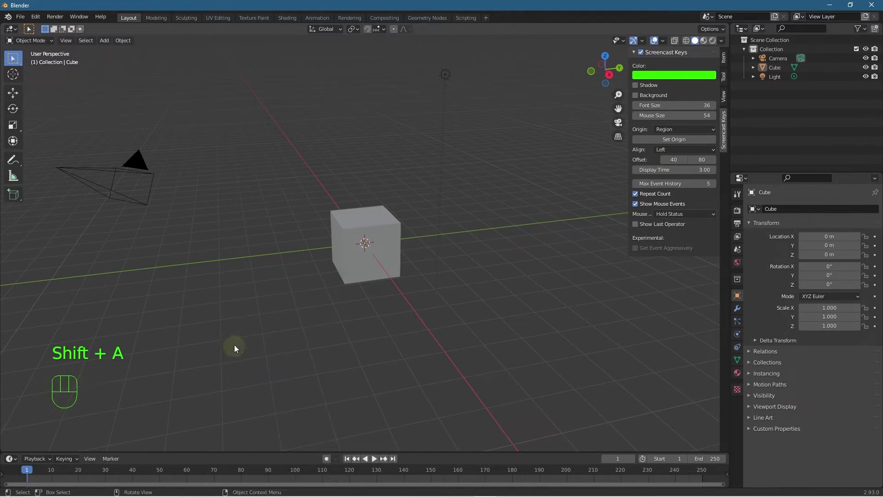
left_click(233, 345)
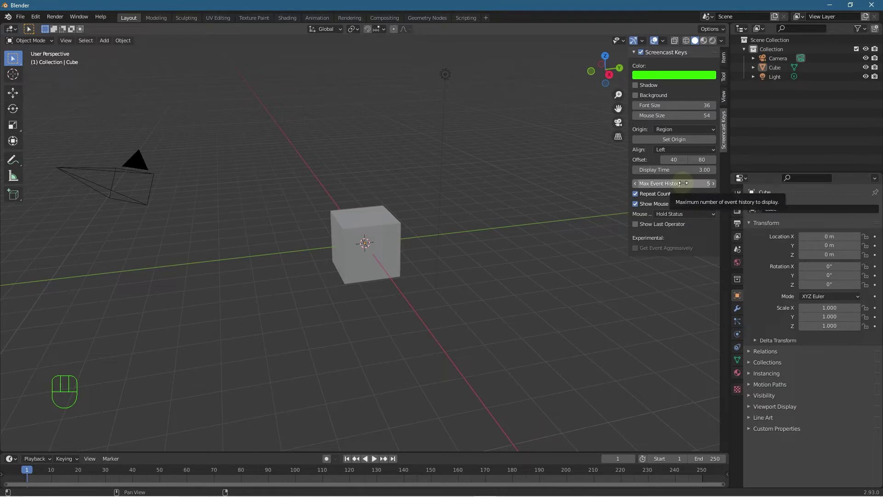
Step: Raise Max Event History from 5 to 10
left_click(713, 184)
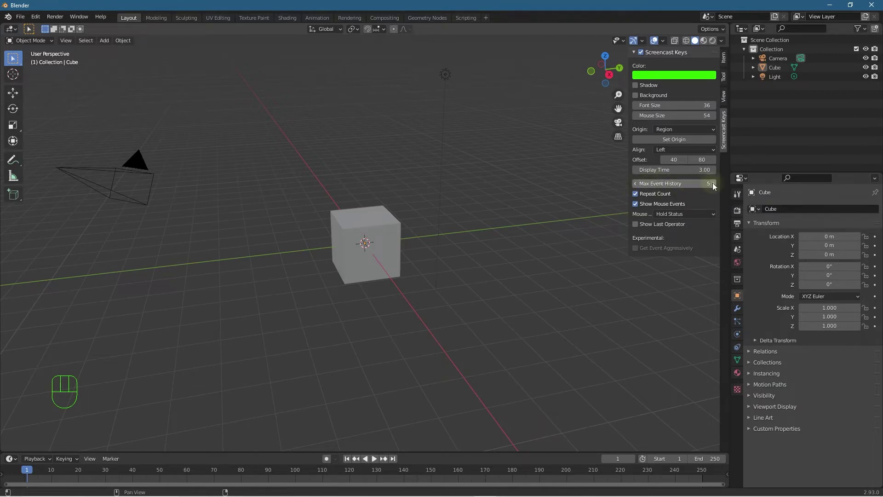
left_click(714, 184)
left_click(714, 184)
left_click(714, 183)
left_click(714, 183)
Step: Select all objects and scale them up, leaving the cube at scale 1.245
key("shift")
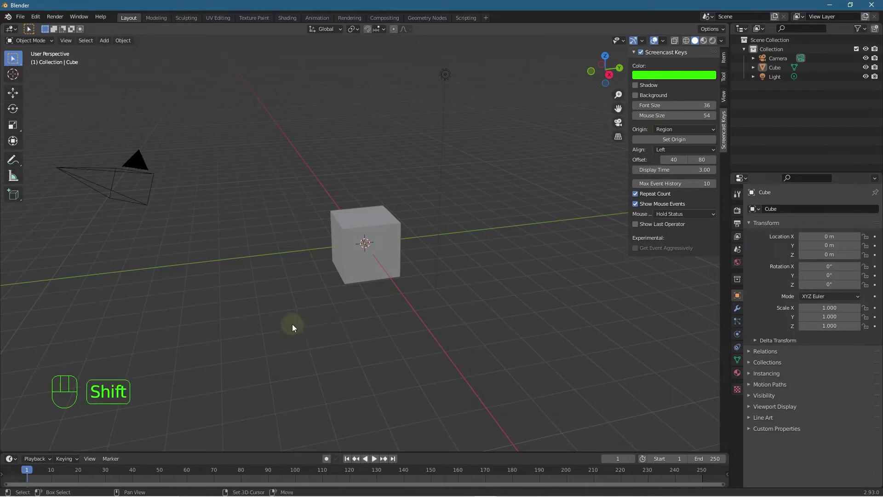
key("a")
key("a")
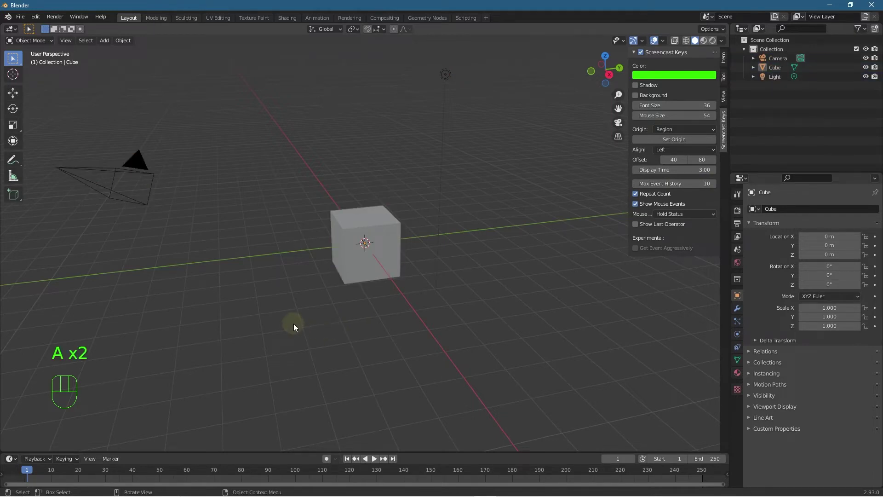
key("a")
key("s")
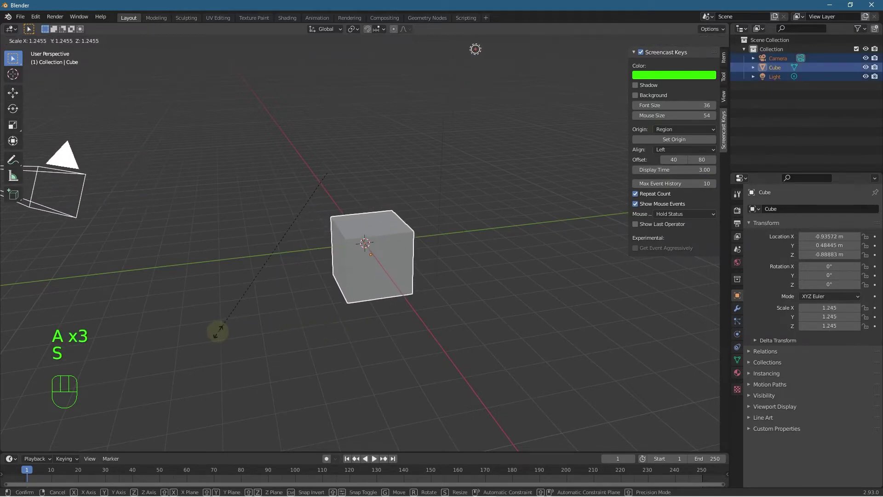
left_click(218, 331)
Step: Tap A and D alternately to fill the overlay's ten-entry history
key("a")
key("d")
key("a")
key("d")
key("a")
key("d")
key("a")
key("d")
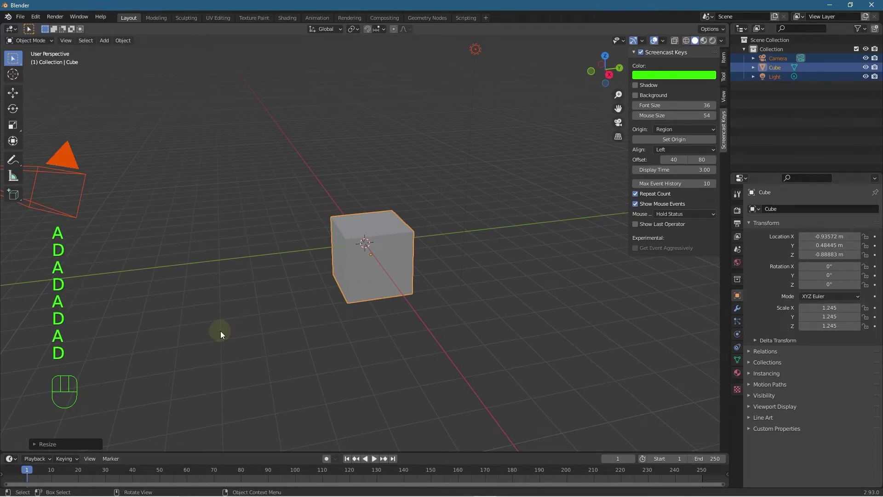
key("a")
key("d")
key("a")
key("d")
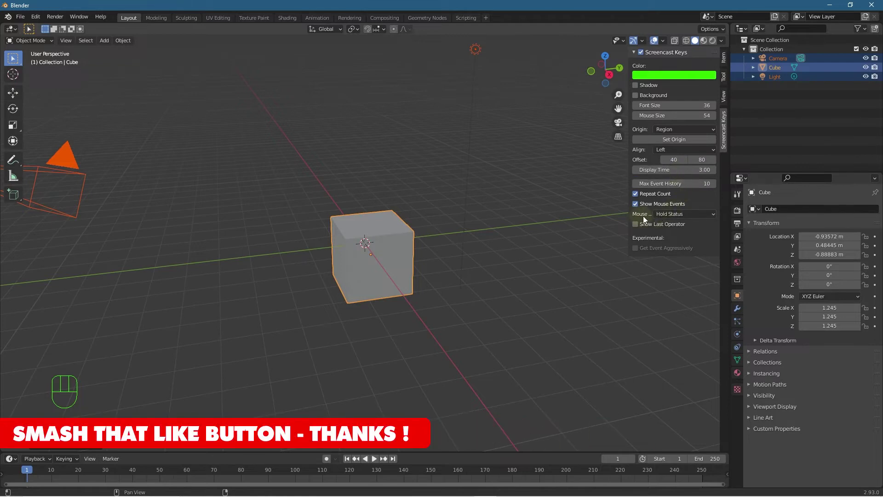
left_click(665, 215)
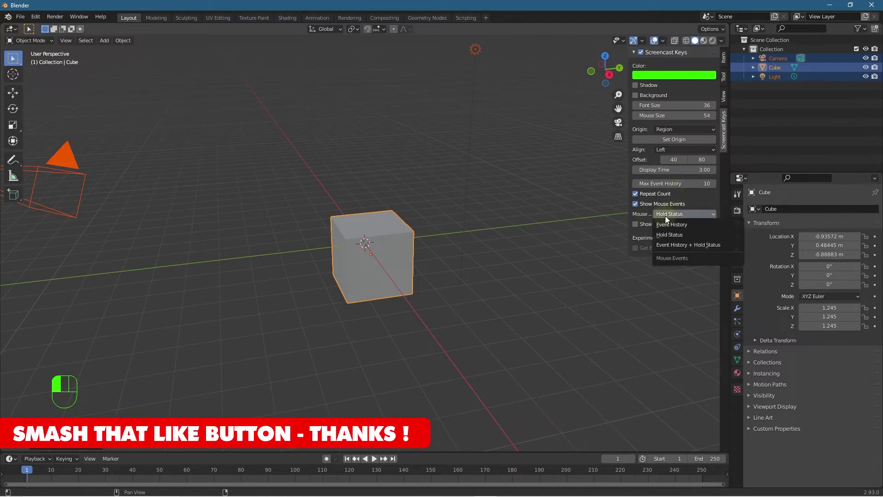
left_click(666, 245)
left_click(231, 371)
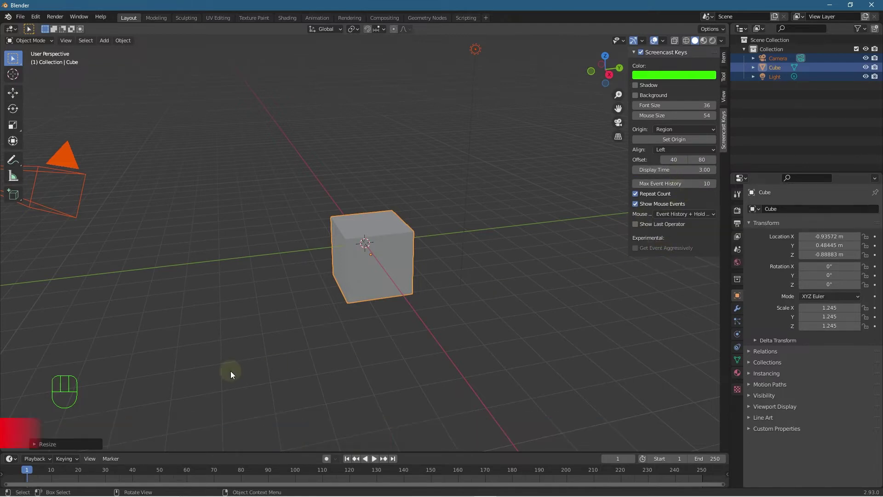
key("shift+a")
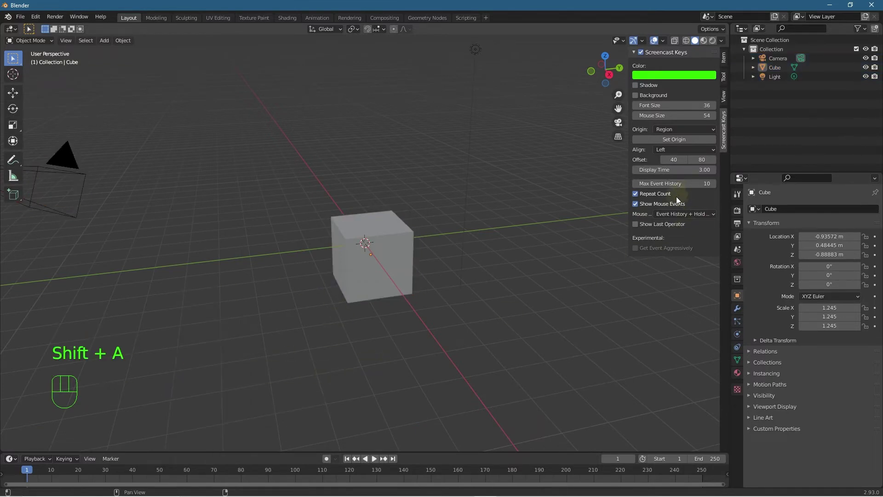
left_click(668, 213)
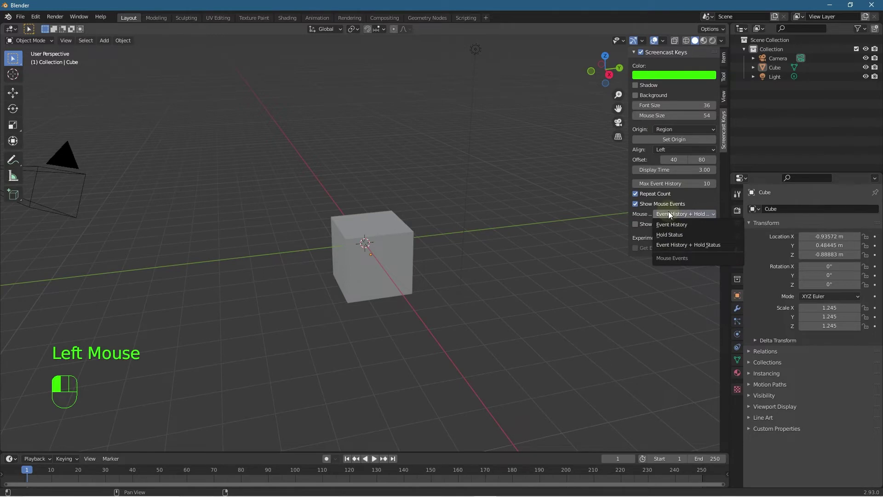
mouse_move(301, 376)
middle_mouse_down()
mouse_move(339, 371)
mouse_move(288, 371)
middle_mouse_up()
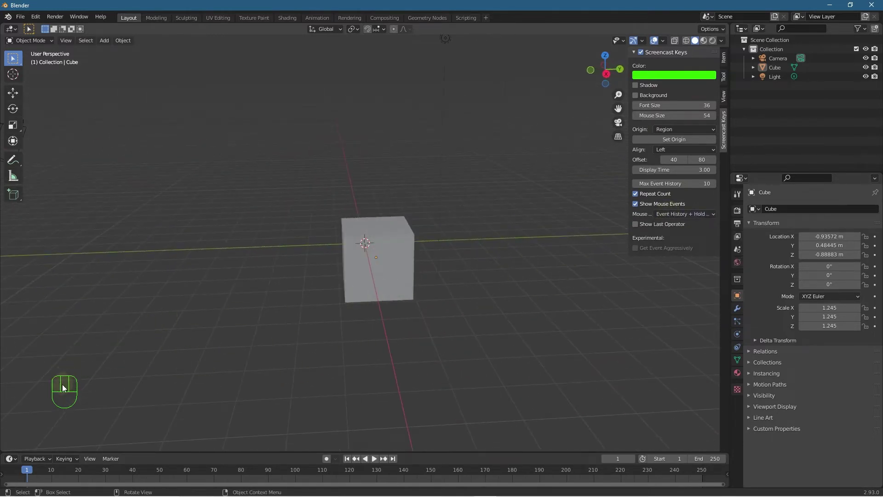
middle_click_drag(183, 366, 297, 353)
left_click(678, 213)
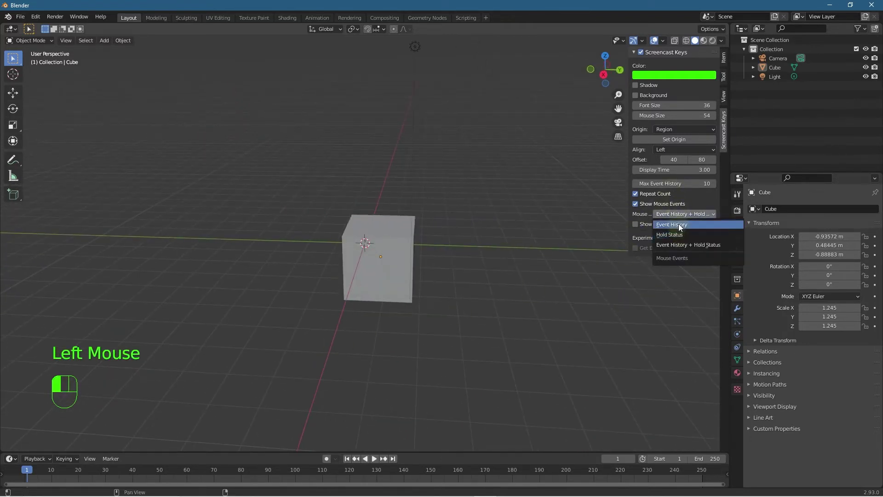
left_click(680, 226)
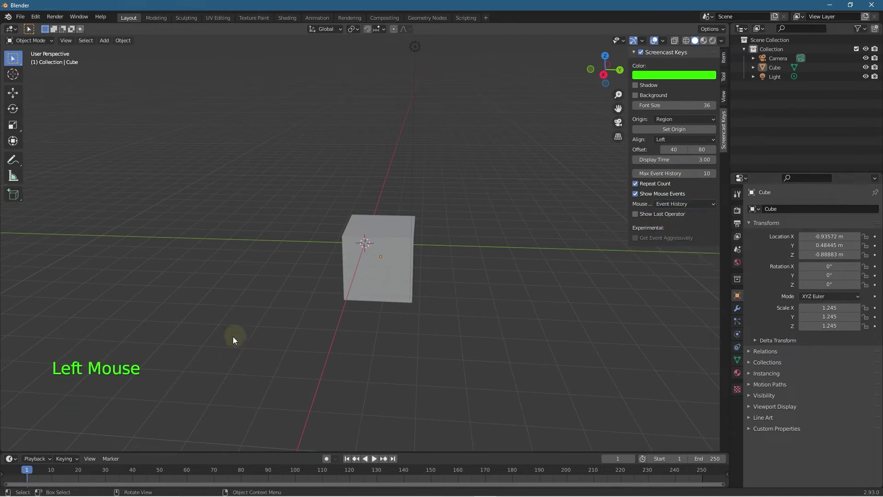
middle_click_drag(218, 343, 216, 344)
right_click(216, 344)
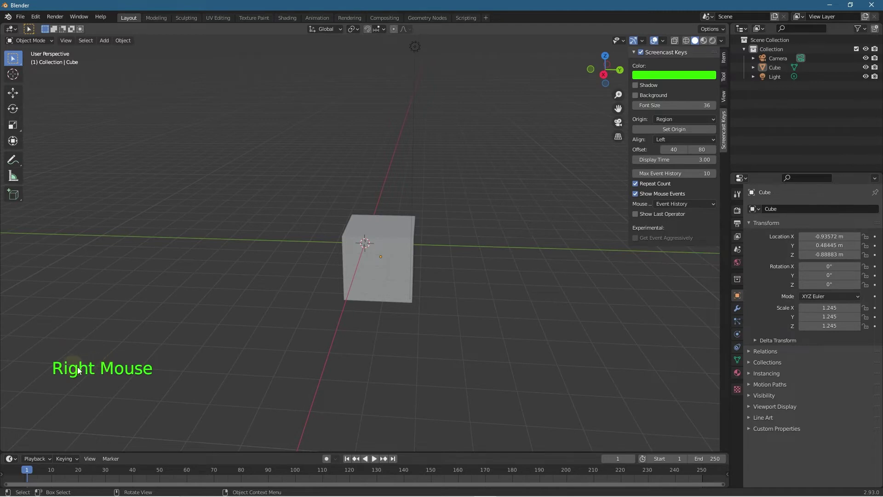
left_click(676, 207)
left_click(682, 227)
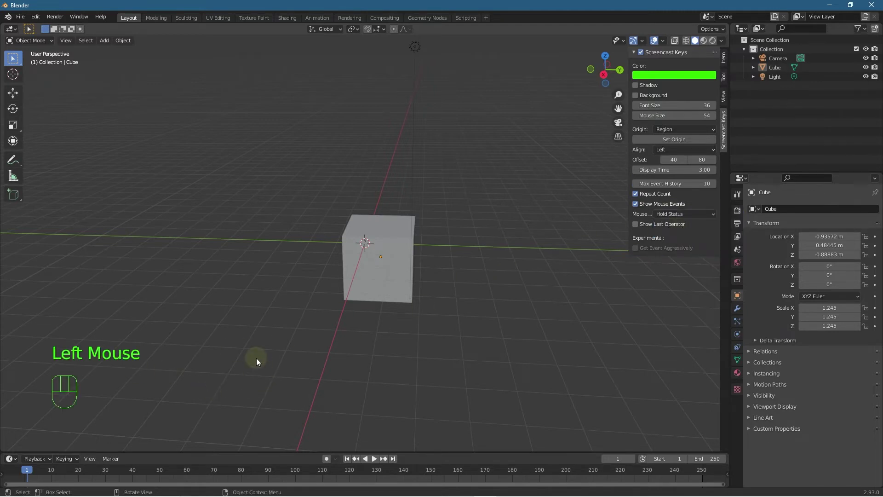
middle_click_drag(255, 358, 256, 358)
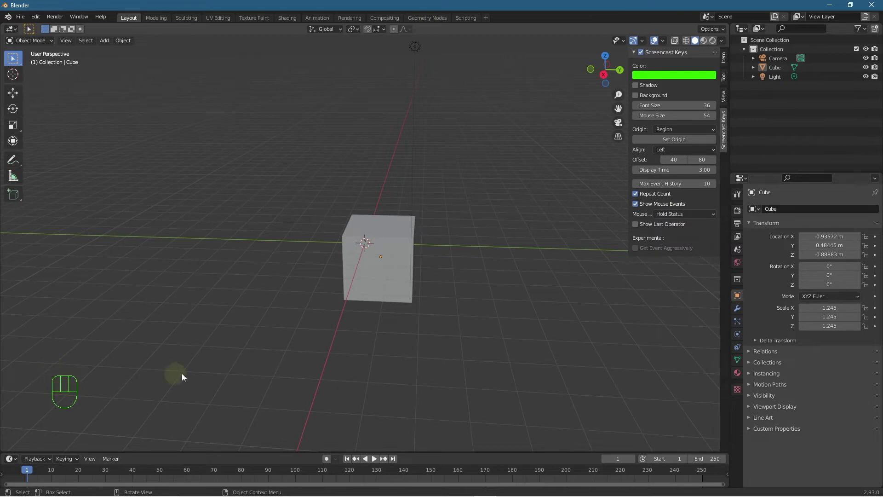
right_click(237, 364)
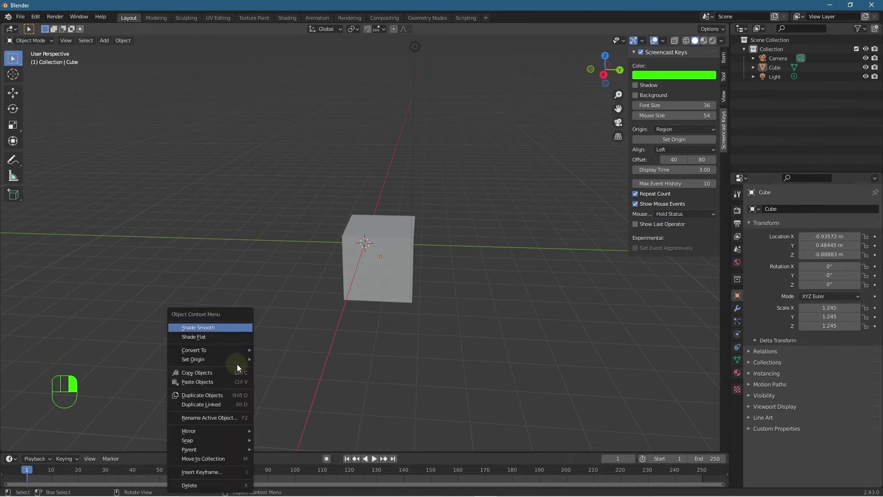
left_click(667, 215)
left_click(680, 242)
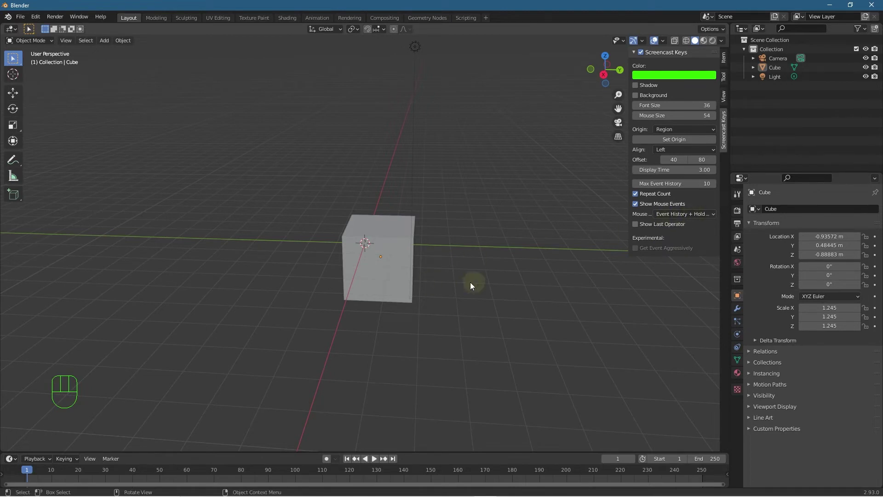
left_click(250, 336)
Step: Test the overlay with Shift, select all, a cancelled scale and A/D presses
mouse_move(249, 335)
middle_mouse_down()
mouse_move(280, 336)
mouse_move(240, 341)
middle_mouse_up()
key("shift")
key("a")
key("s")
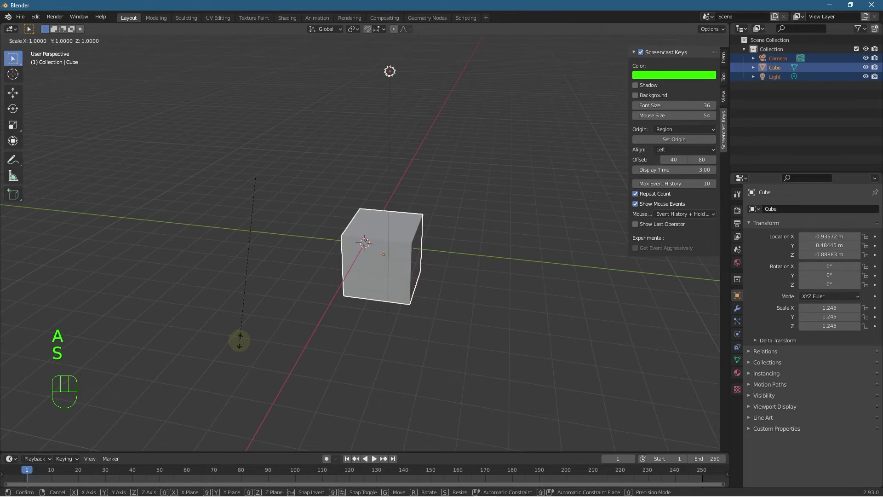
key("Escape")
key("a")
key("d")
key("a")
key("d")
key("a")
key("d")
key("a")
key("d")
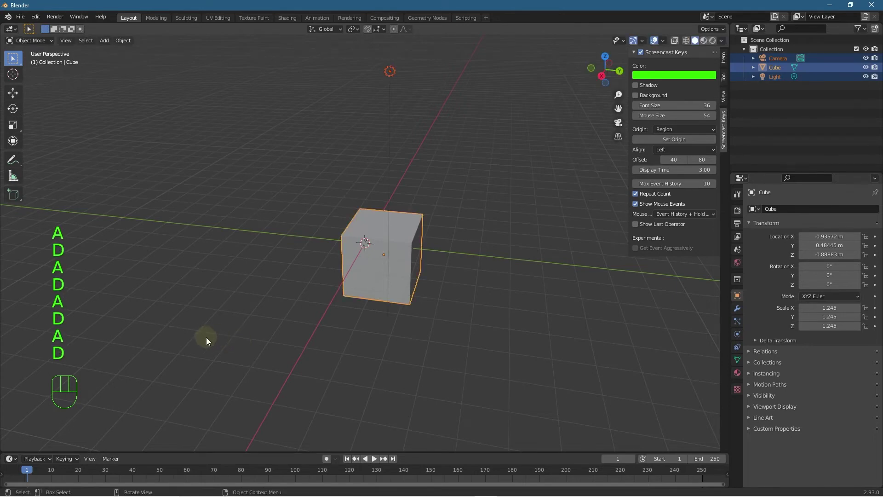
middle_click_drag(206, 338, 256, 339)
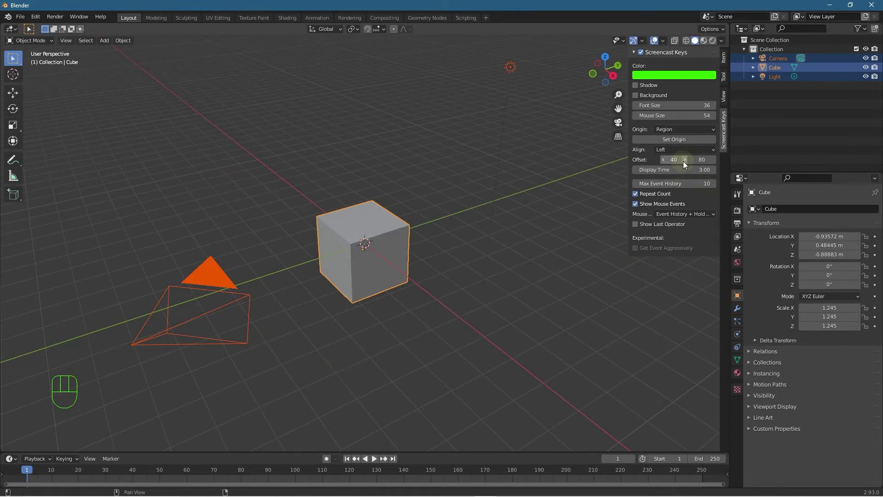
Step: Try overlay alignment Center, then Right, then set it back to Left
left_click(675, 150)
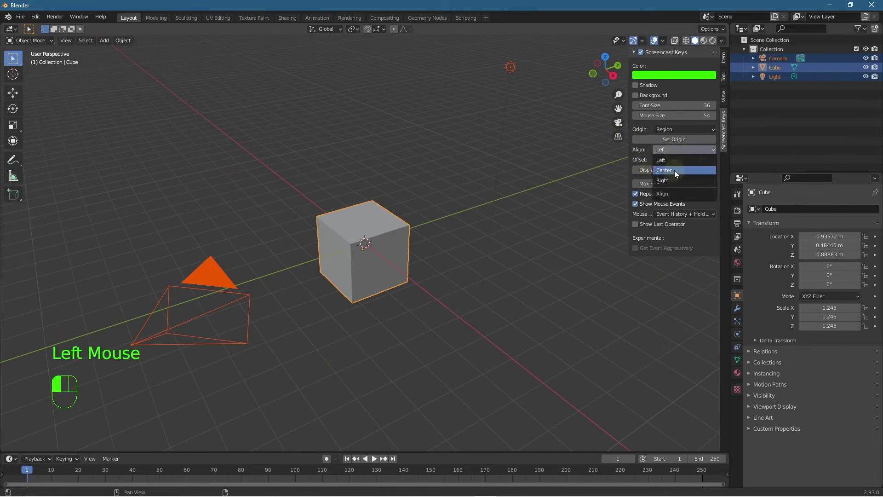
left_click(674, 170)
left_click(667, 146)
left_click(671, 180)
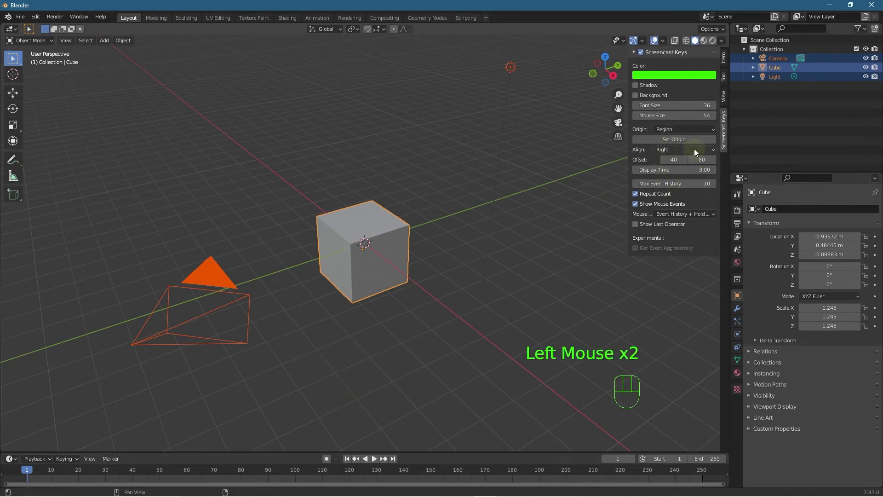
left_click(683, 148)
left_click(681, 159)
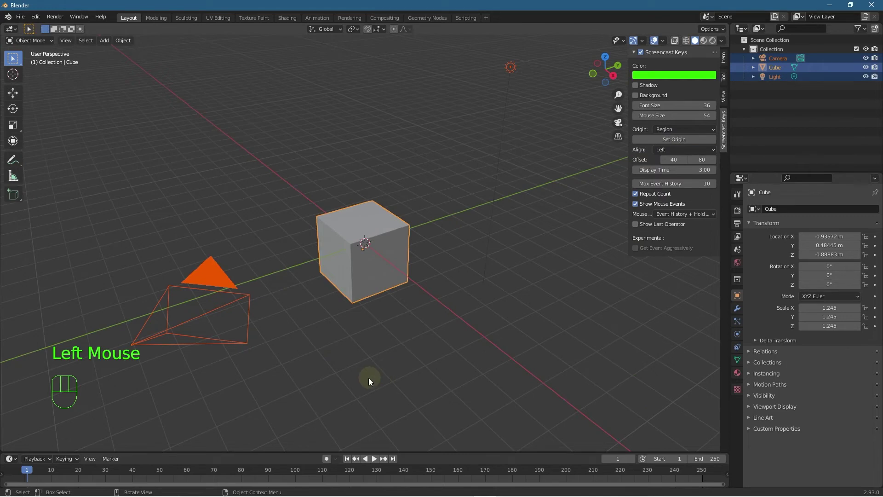
Step: Deselect all, hide the sidebar, quit Blender without saving and close Explorer
left_click(547, 319)
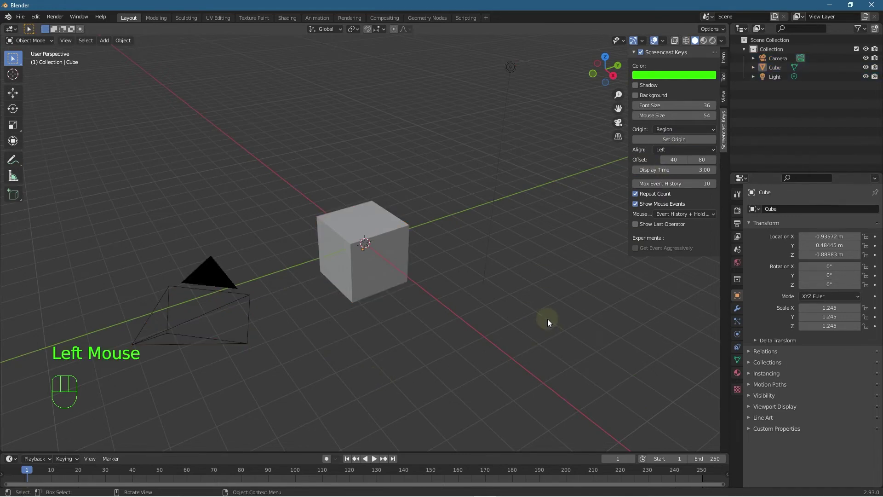
key("n")
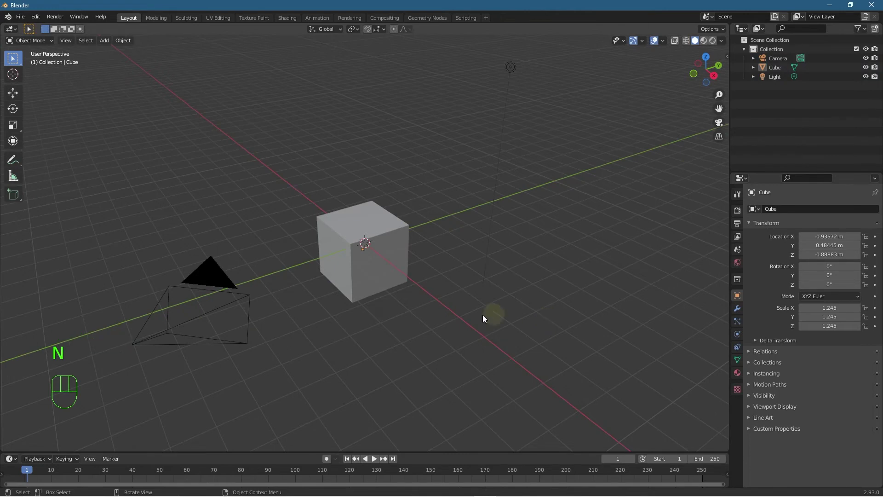
left_click(20, 16)
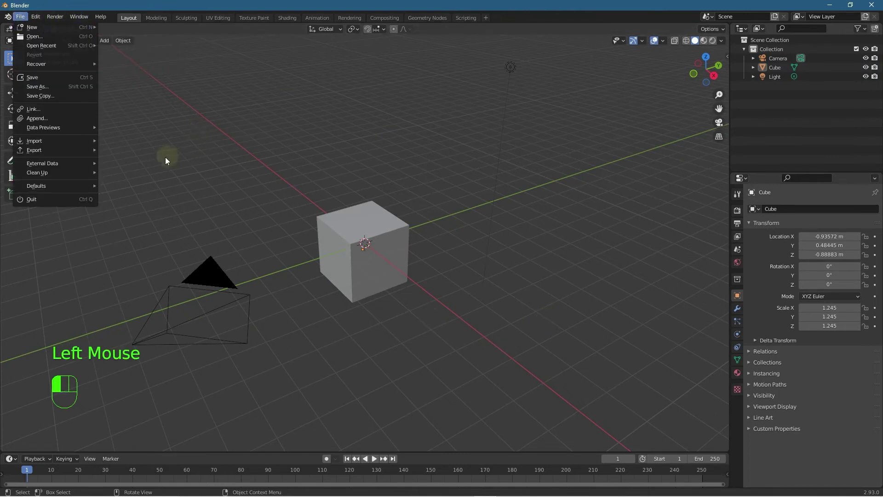
left_click(41, 200)
left_click(459, 270)
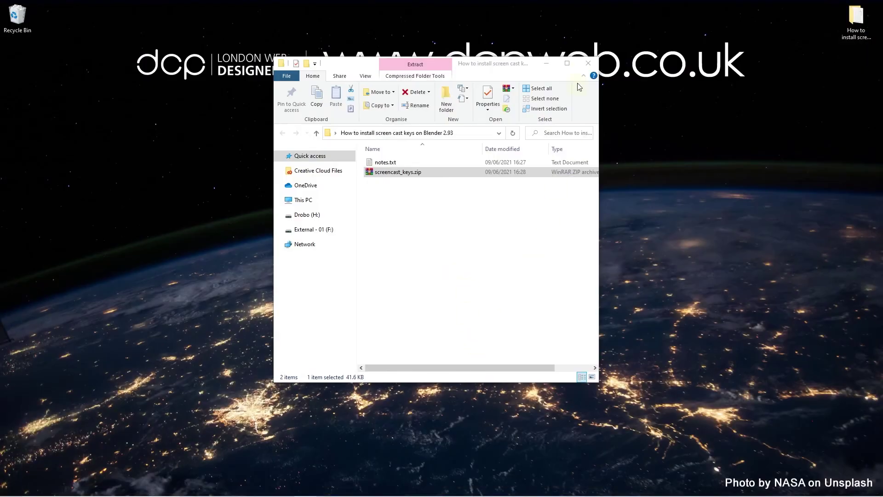
left_click(588, 67)
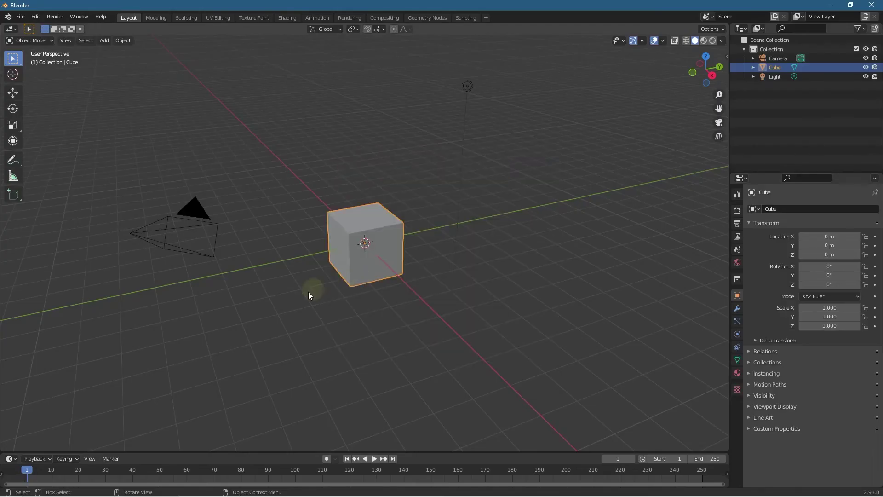
Step: Re-enable the Screencast Keys checkbox in the sidebar's Screencast Keys tab, then orbit to test it
middle_click_drag(308, 292, 288, 310)
key("a")
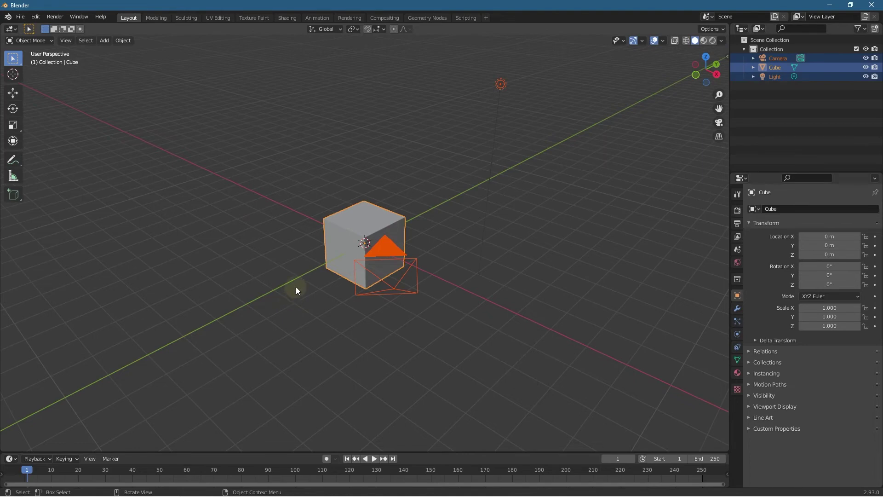
left_click(296, 285)
middle_click_drag(296, 283, 553, 247)
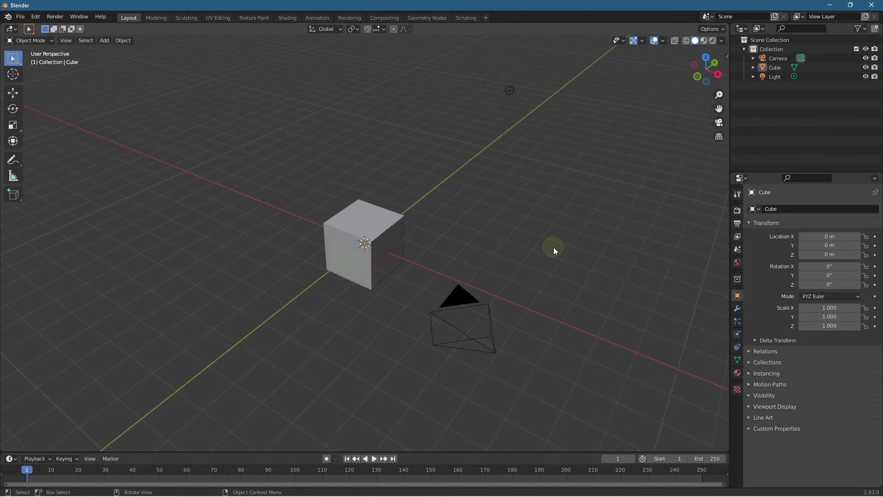
key("n")
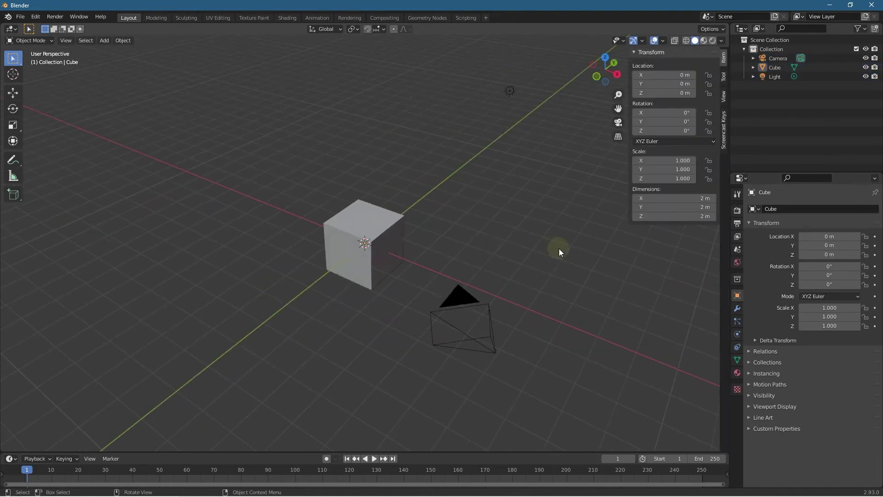
left_click(724, 138)
left_click(641, 52)
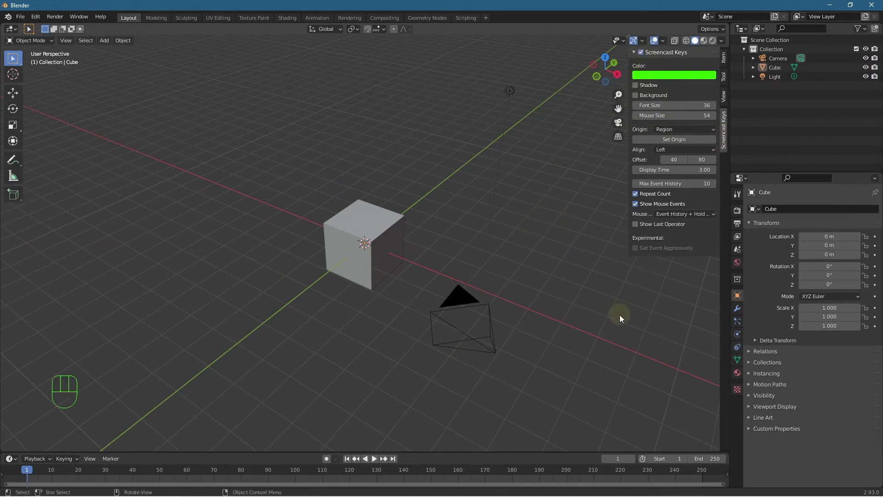
middle_click_drag(142, 357, 401, 361)
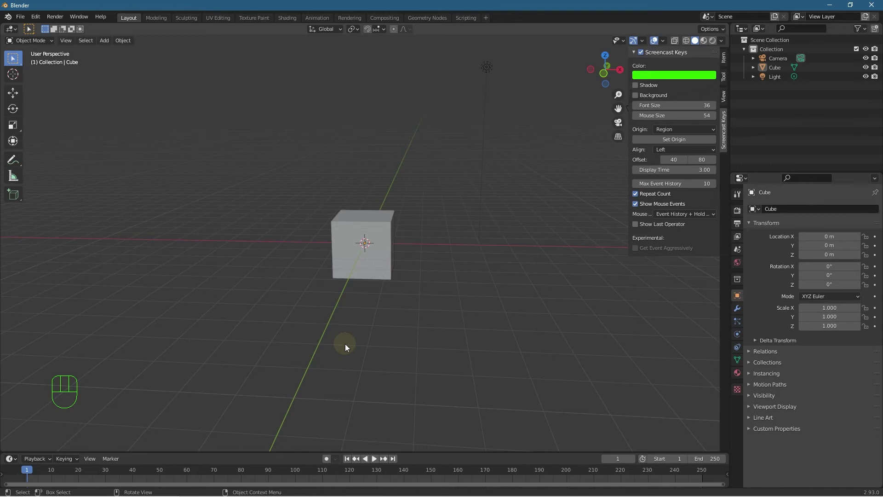
Step: Toggle the sidebar, orbit around the cube, and close Blender to get the untitled.blend save prompt
key("n")
key("n")
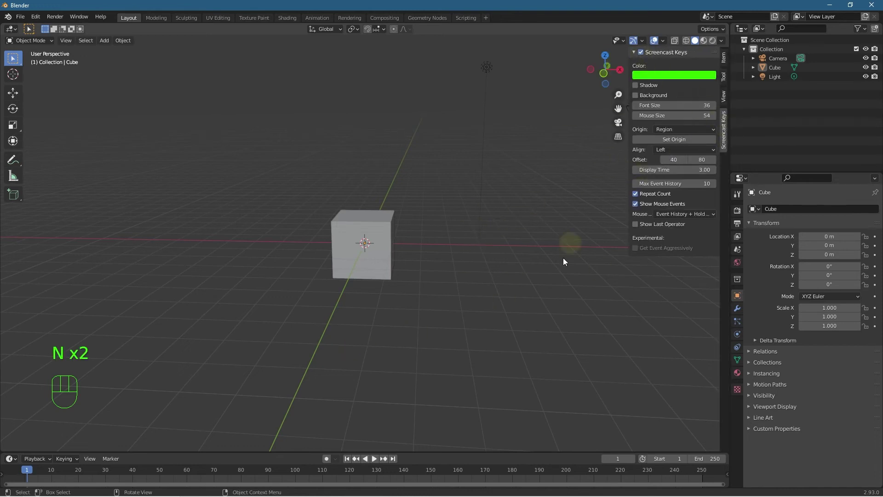
key("n")
middle_click_drag(484, 329, 346, 277)
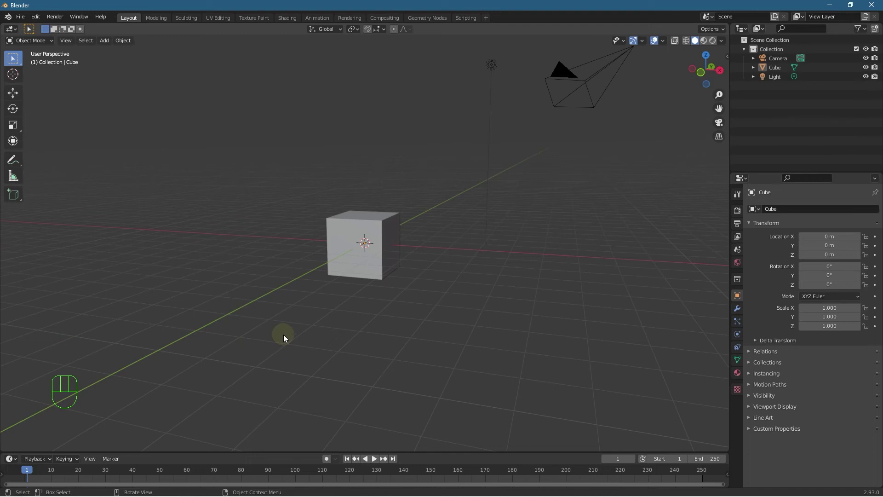
middle_click_drag(283, 335, 365, 313)
left_click(872, 4)
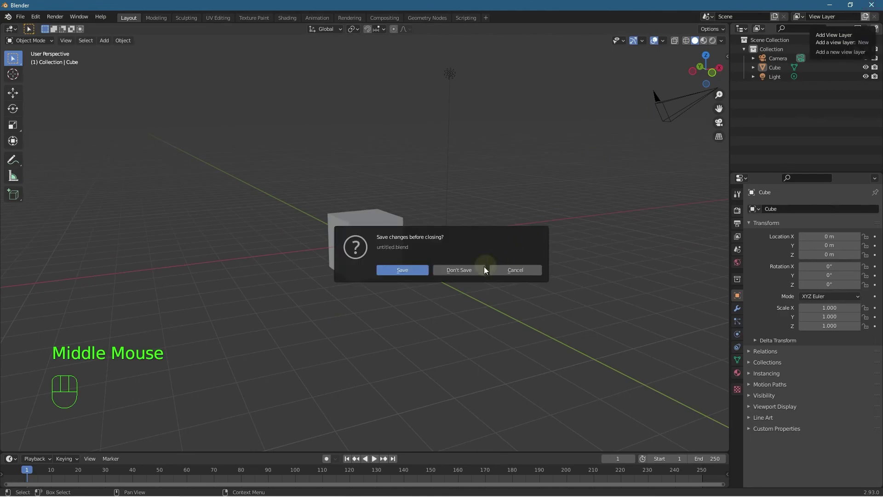